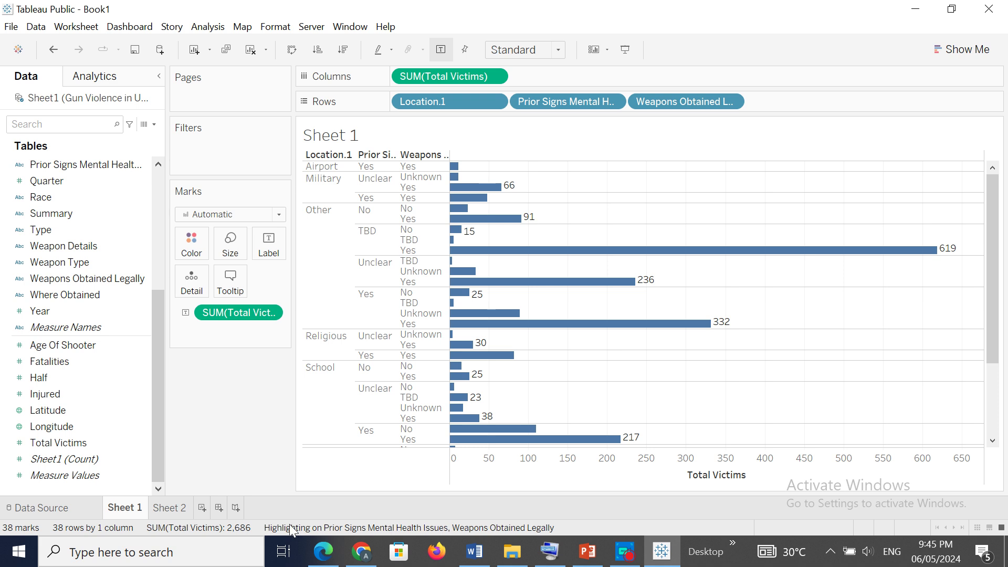
Turn off highlighting on Prior Signs Mental Health Issues and Weapons Obtained Legally for Sheet 1
{"action": "left_click", "coordinate": [390, 48]}
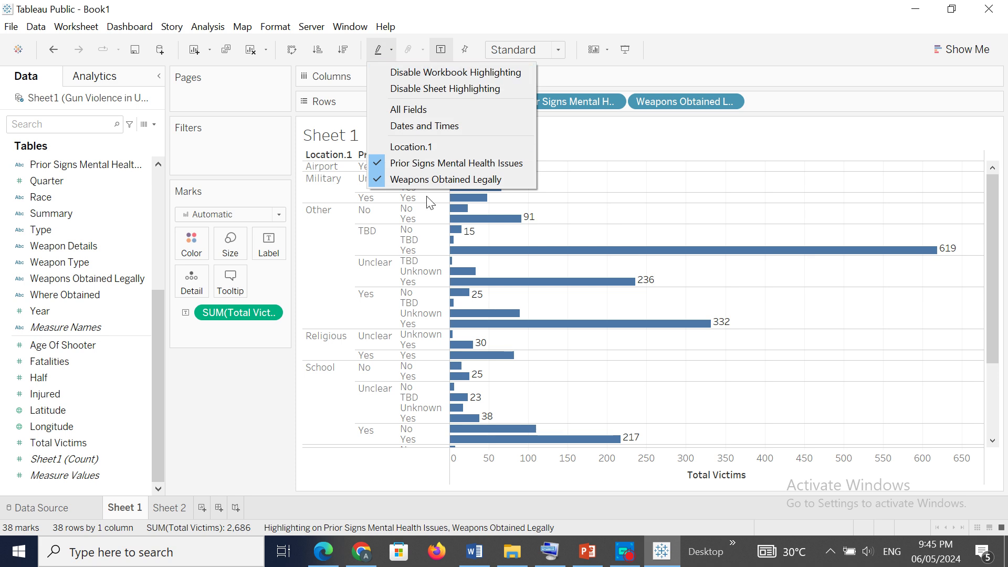
{"action": "left_click", "coordinate": [380, 165]}
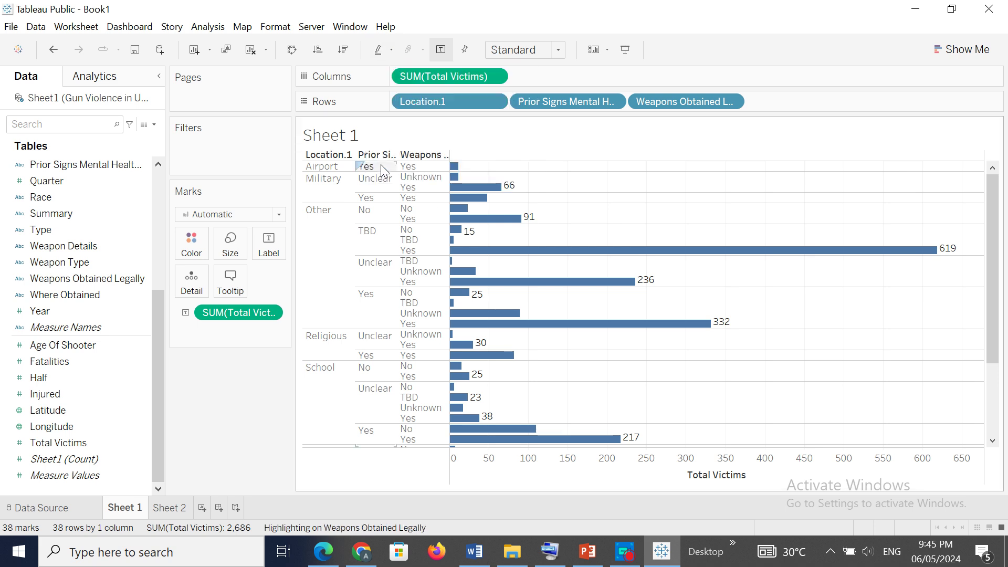
{"action": "left_click", "coordinate": [391, 49]}
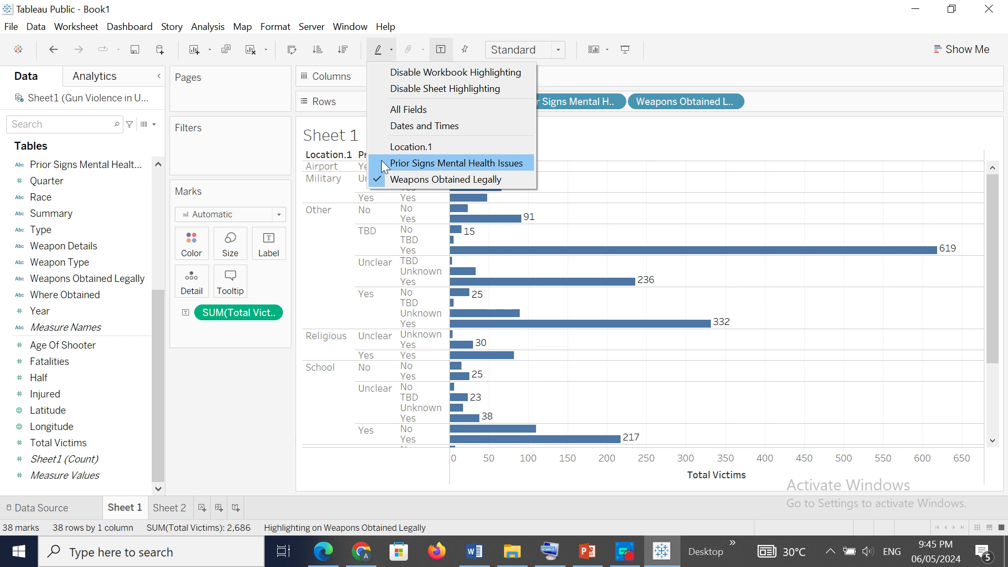
{"action": "left_click", "coordinate": [378, 178]}
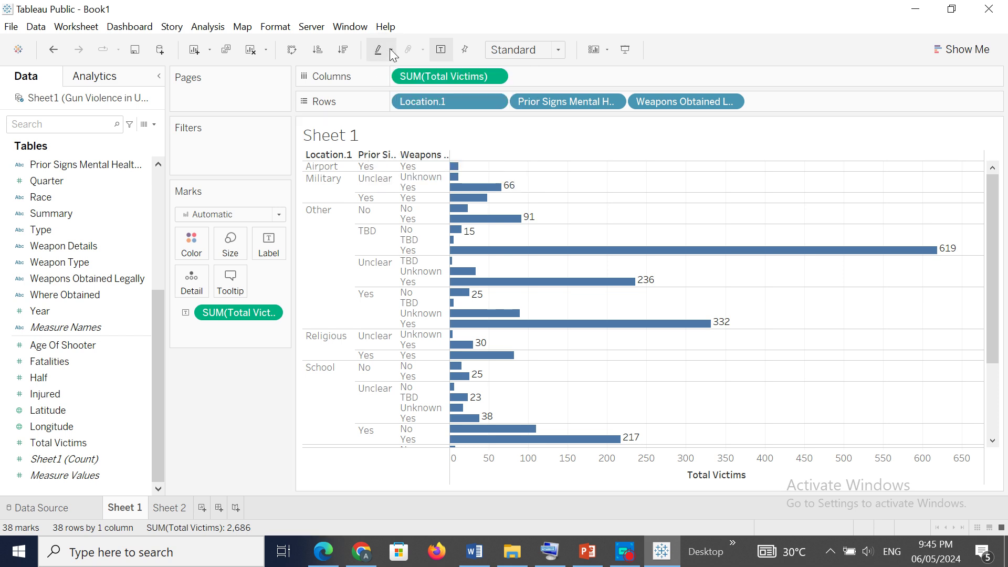
{"action": "left_click", "coordinate": [391, 50]}
{"action": "left_click", "coordinate": [401, 106]}
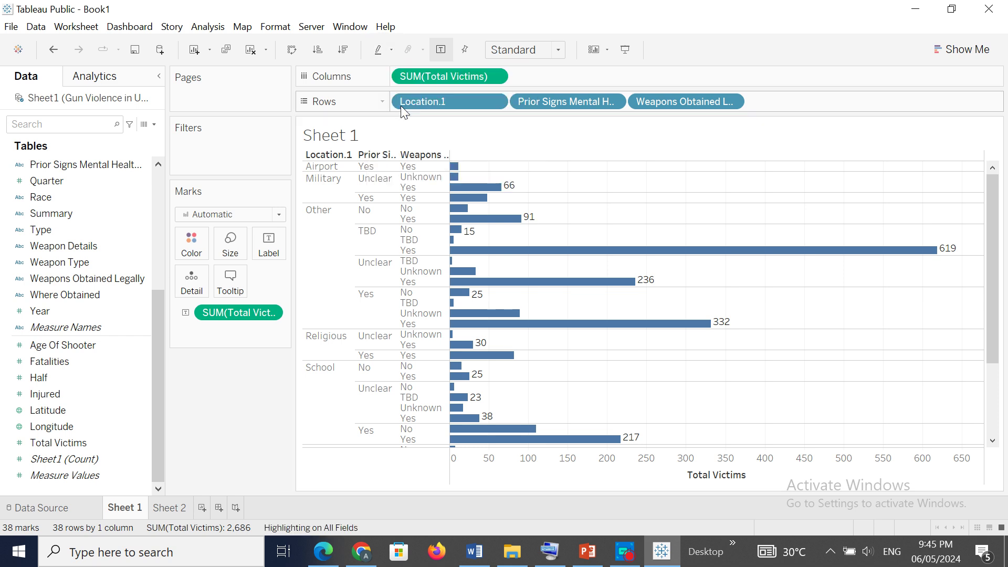
{"action": "left_click", "coordinate": [390, 52]}
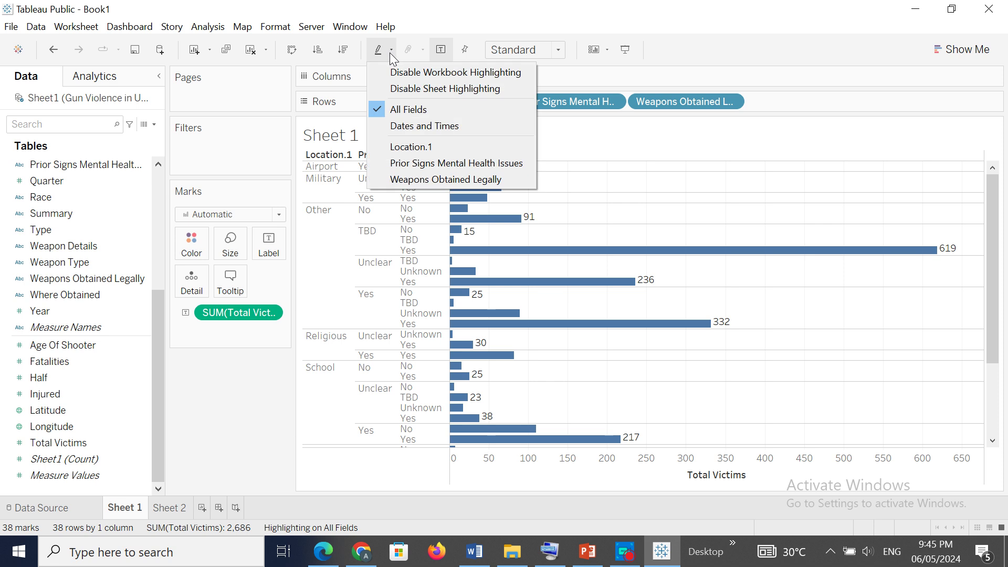
{"action": "left_click", "coordinate": [403, 107]}
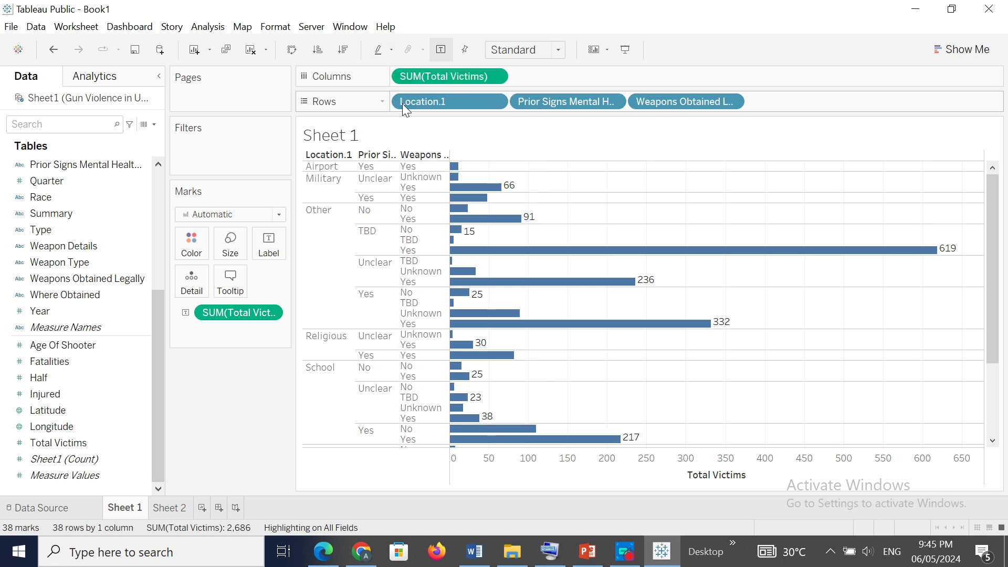
Select the longest bar in the Other location and enable highlighting on All Fields
{"action": "left_click", "coordinate": [394, 50]}
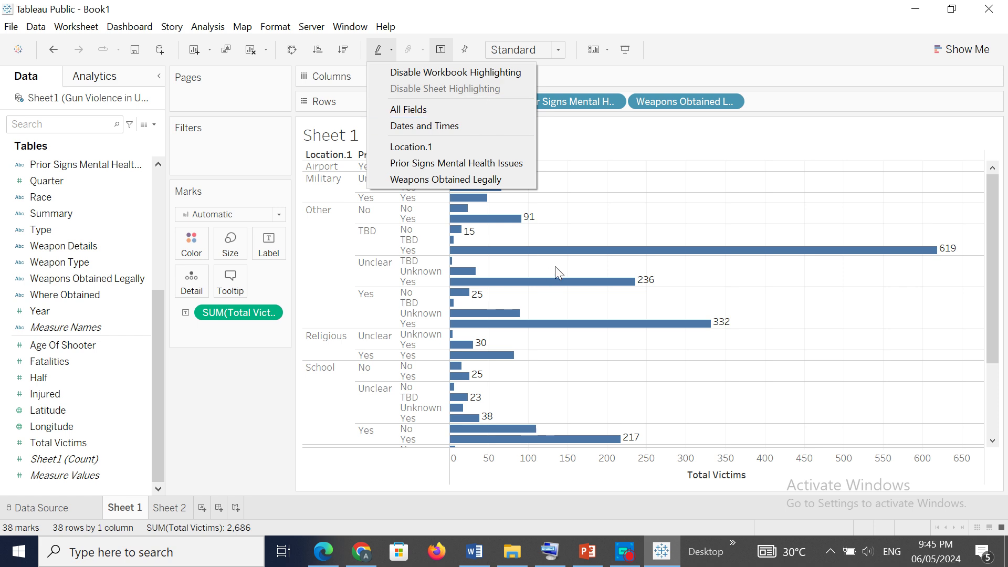
{"action": "left_click", "coordinate": [562, 250]}
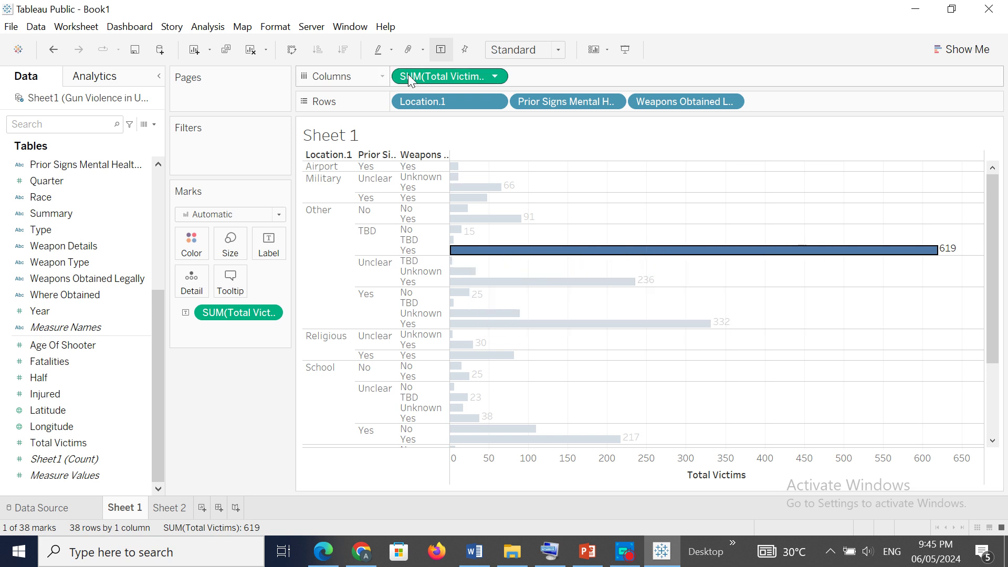
{"action": "left_click", "coordinate": [392, 50]}
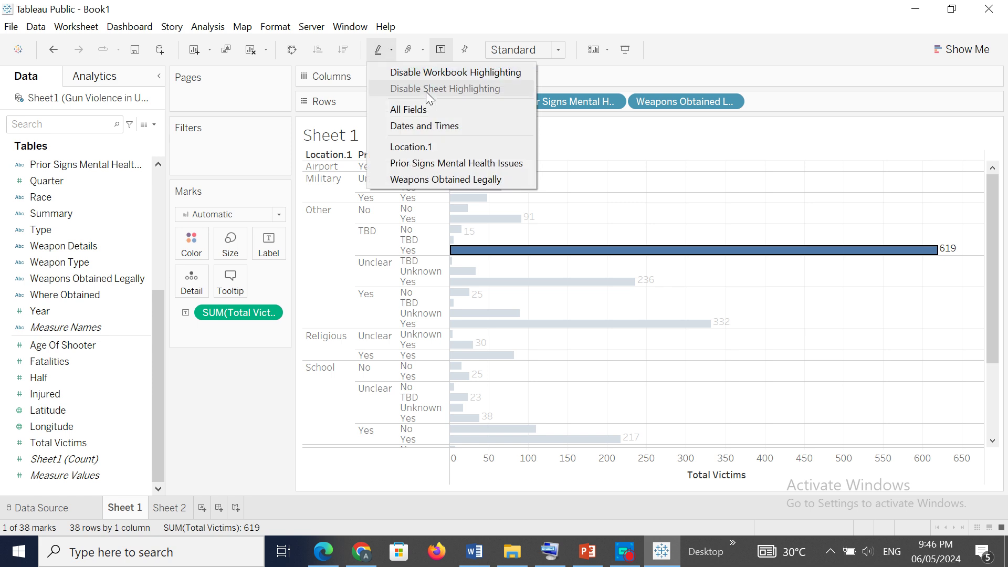
{"action": "left_click", "coordinate": [407, 111]}
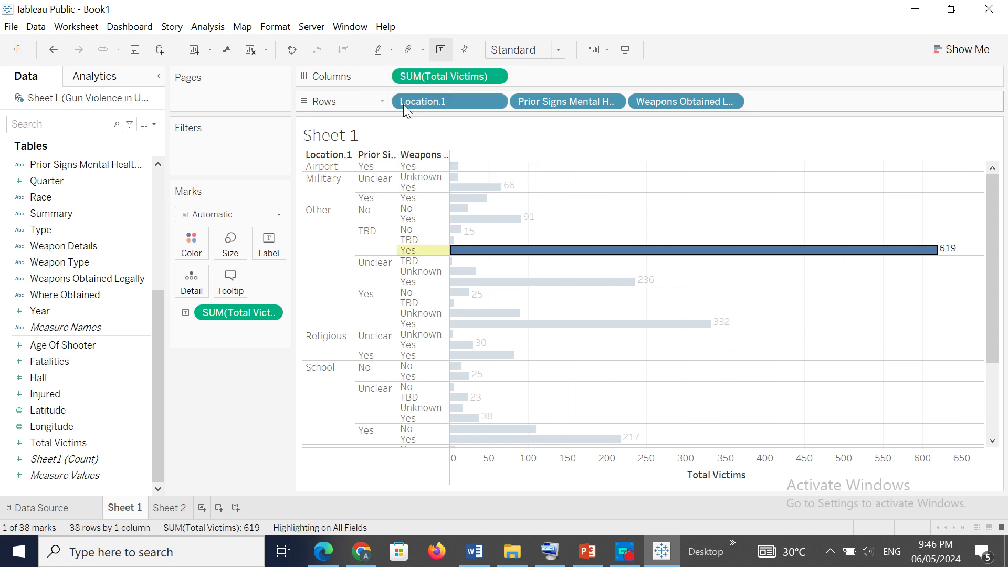
Review the sheet's highlighting options, inspect the longest Other bar with its highlighted row header, and clear the selection
{"action": "left_click", "coordinate": [391, 51]}
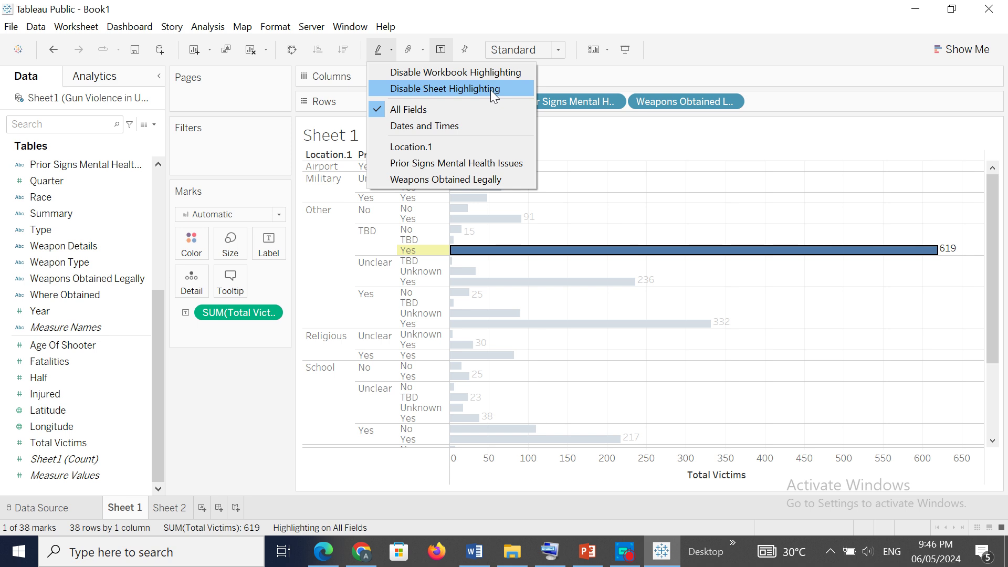
{"action": "left_click", "coordinate": [194, 427]}
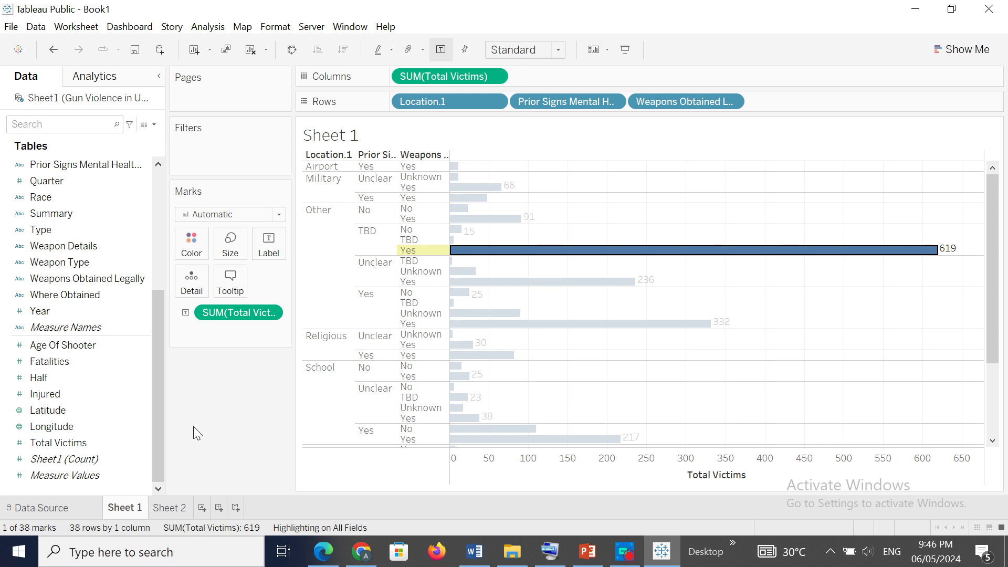
{"action": "left_click", "coordinate": [554, 249]}
{"action": "mouse_move", "coordinate": [479, 346]}
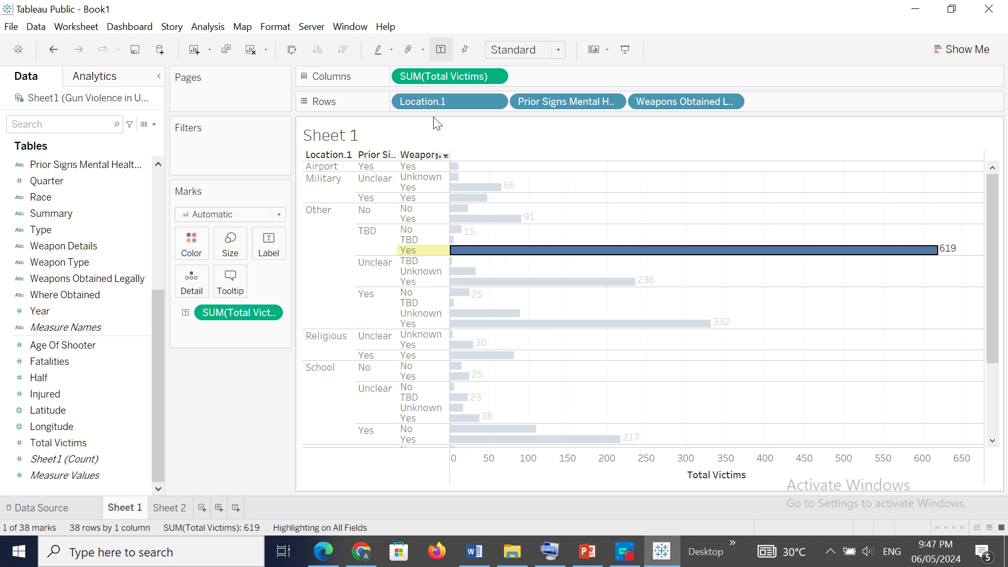
{"action": "left_click", "coordinate": [391, 50]}
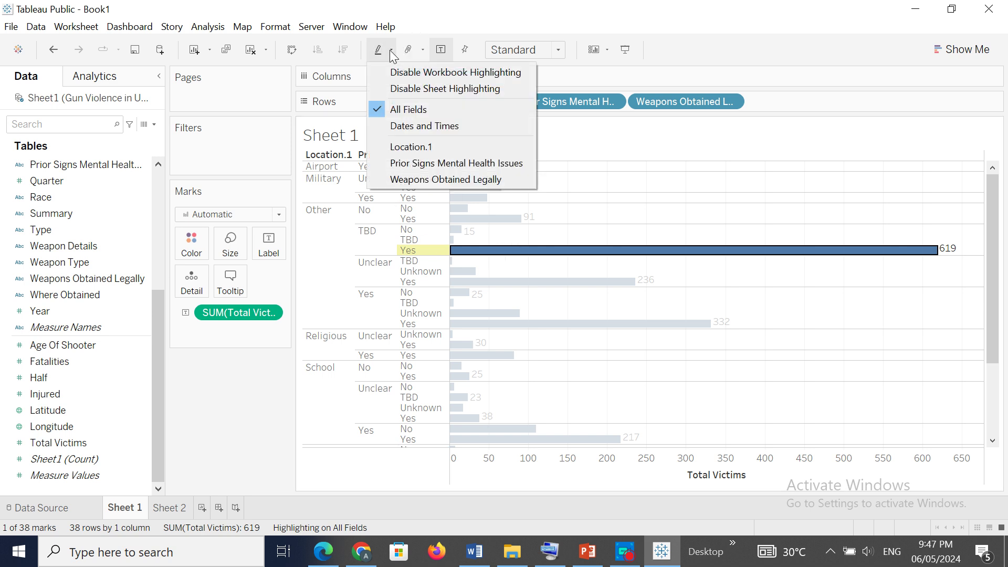
{"action": "left_click", "coordinate": [577, 256]}
{"action": "left_click", "coordinate": [578, 255]}
{"action": "left_click", "coordinate": [578, 255]}
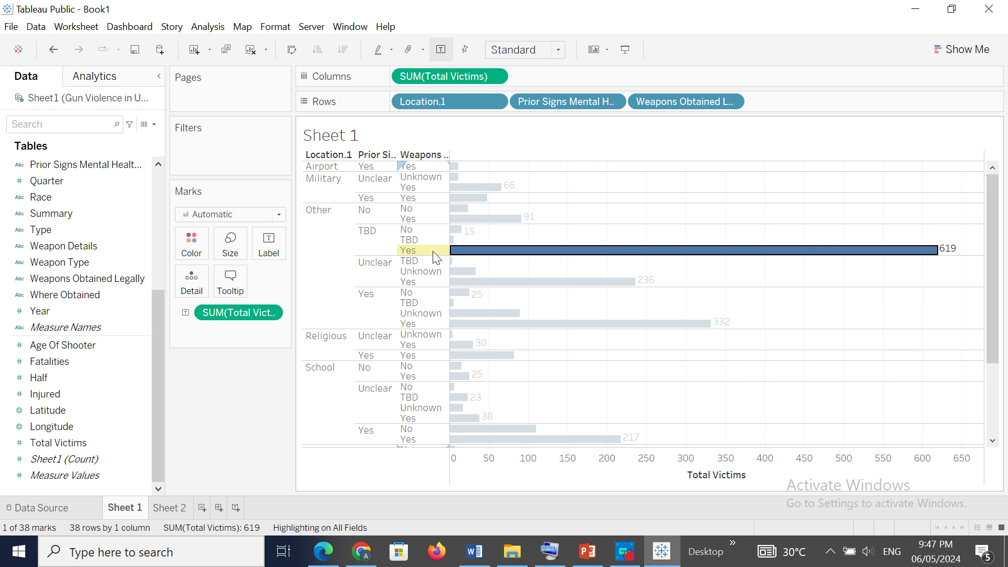
{"action": "mouse_move", "coordinate": [457, 253]}
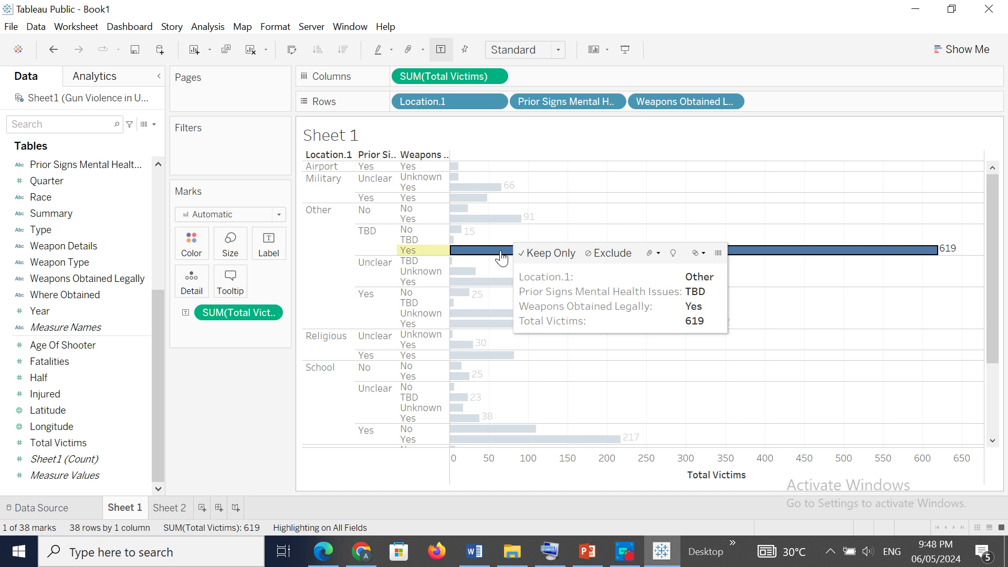
{"action": "left_click", "coordinate": [500, 252]}
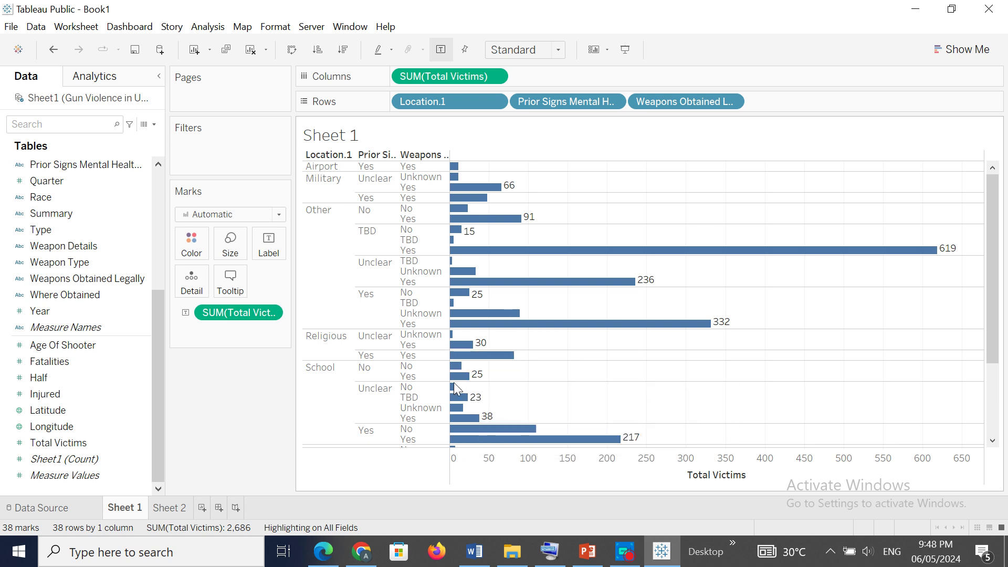
Inspect the highlighting of the School bar with no prior mental health signs and legally obtained weapons, and deselect it
{"action": "mouse_move", "coordinate": [467, 379]}
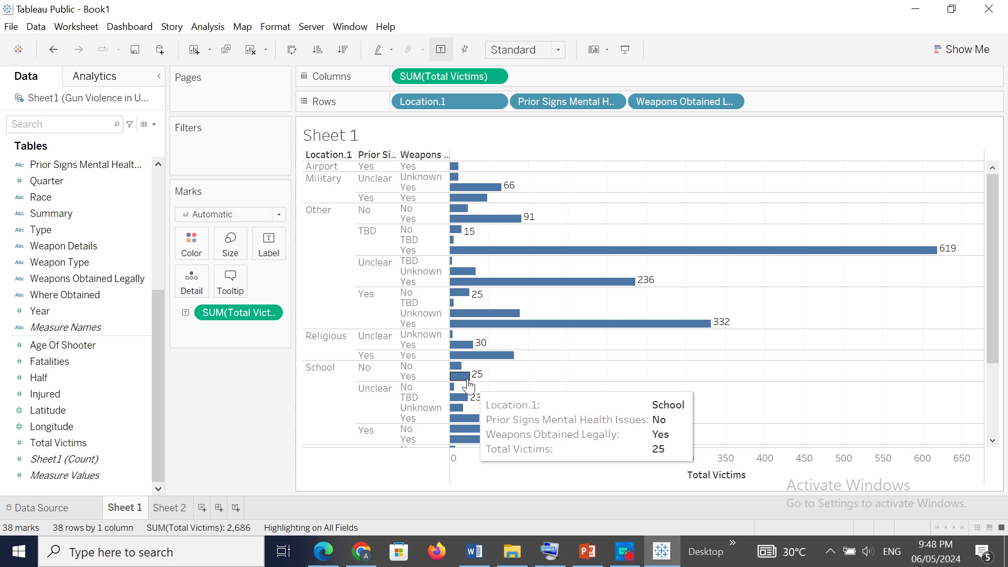
{"action": "left_click", "coordinate": [467, 377]}
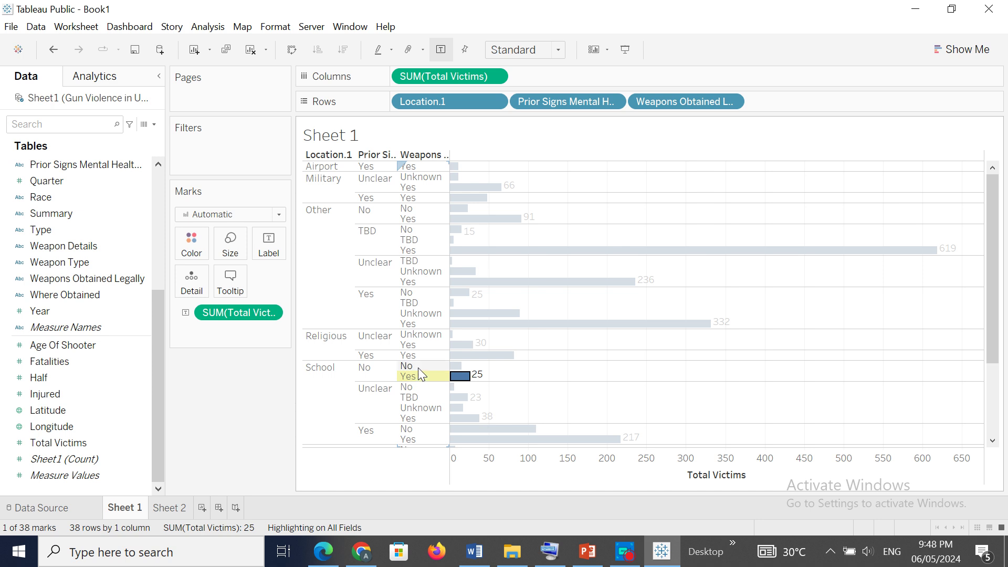
{"action": "mouse_move", "coordinate": [473, 377]}
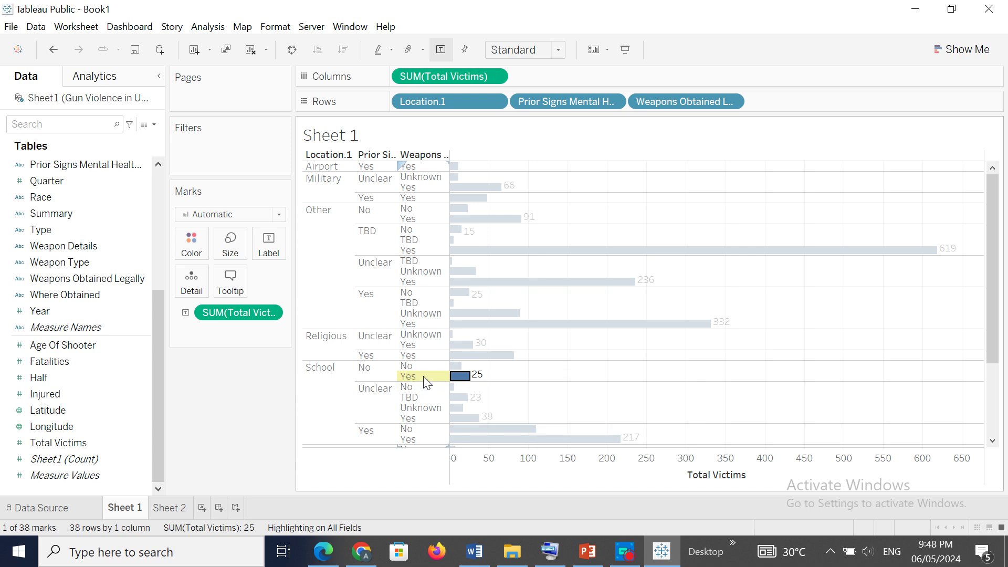
{"action": "left_click", "coordinate": [467, 378]}
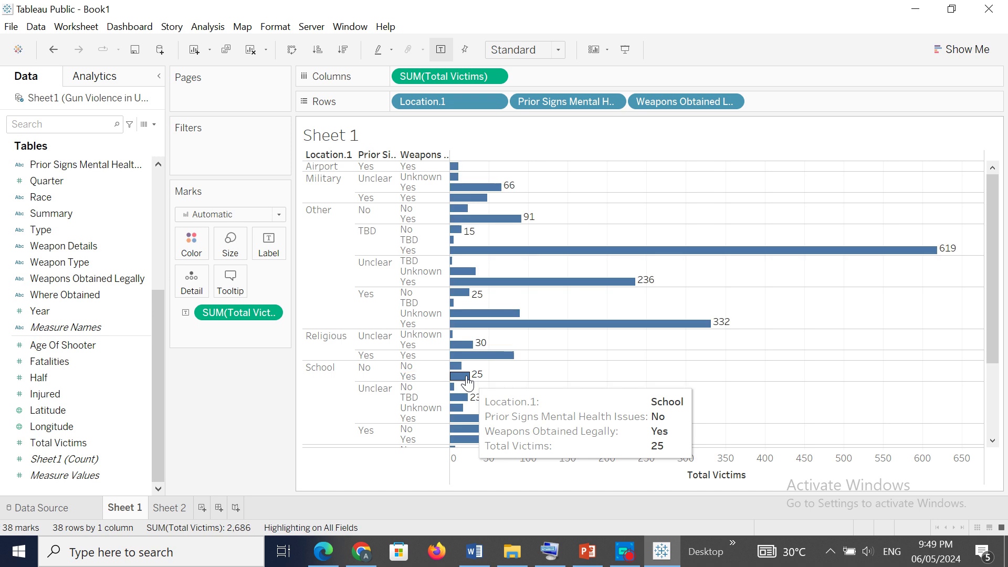
Check the highlighting options, inspect the Other bar with Yes for both mental health signs and legal weapons, and deselect it
{"action": "left_click", "coordinate": [392, 51]}
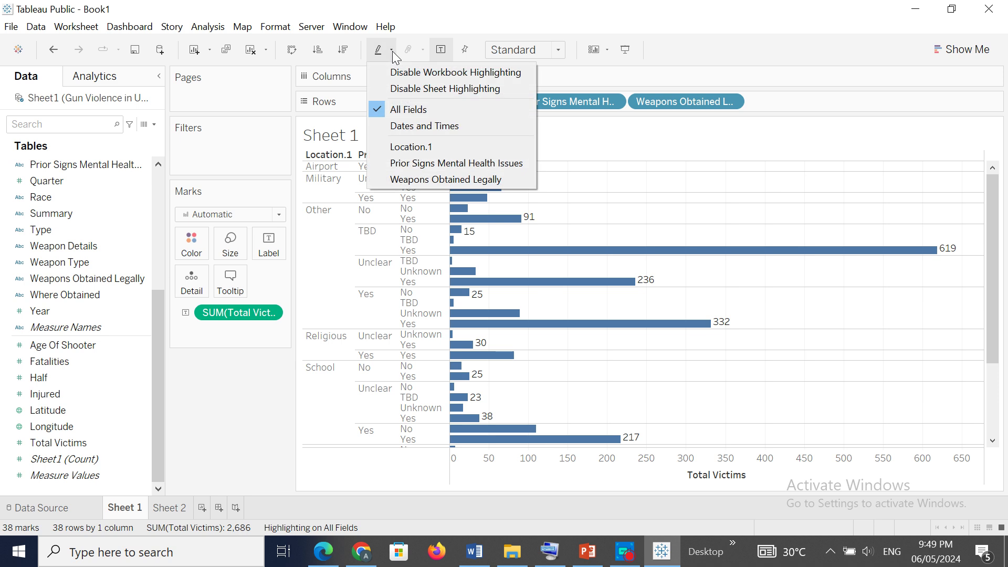
{"action": "left_click", "coordinate": [392, 52]}
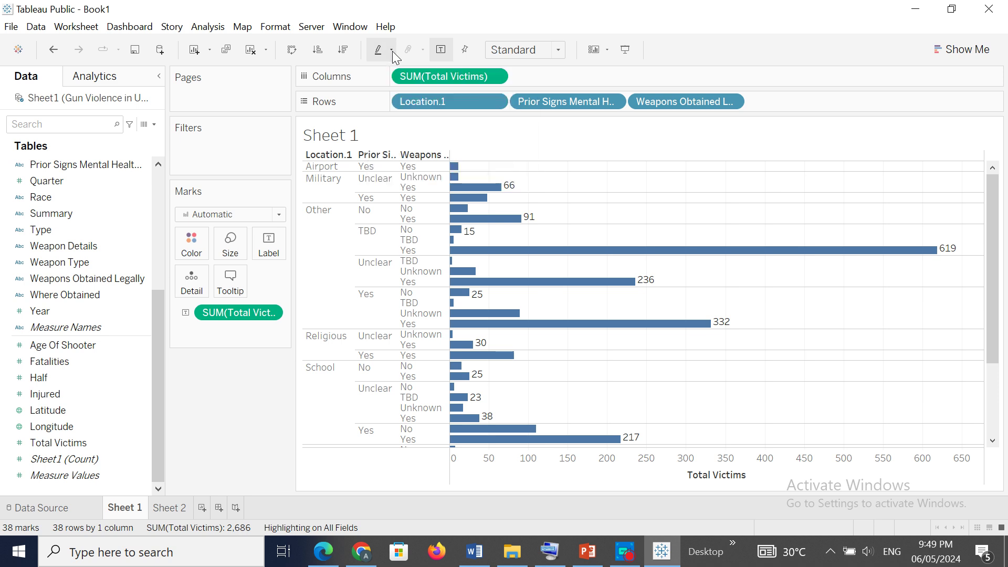
{"action": "left_click", "coordinate": [551, 325]}
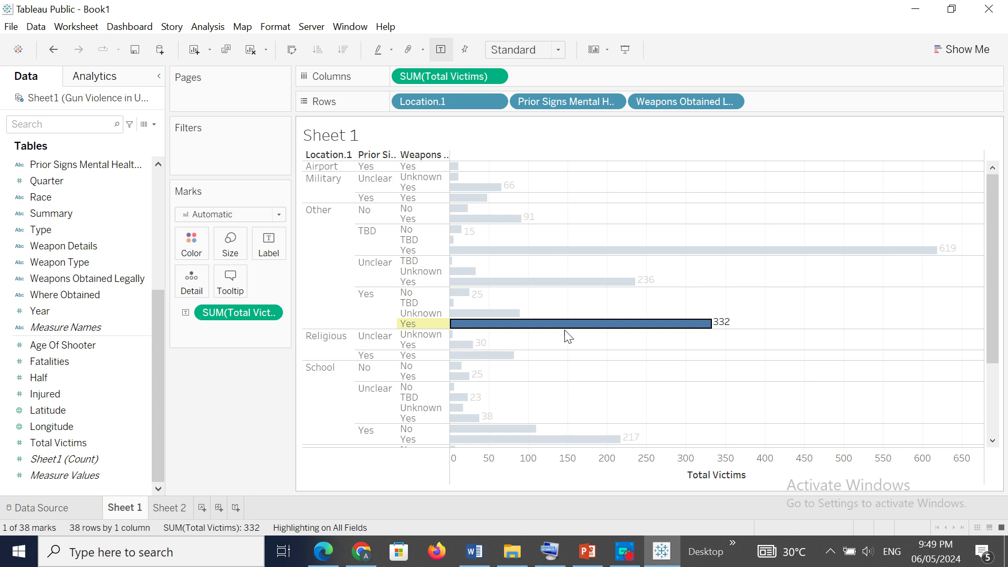
{"action": "mouse_move", "coordinate": [578, 331]}
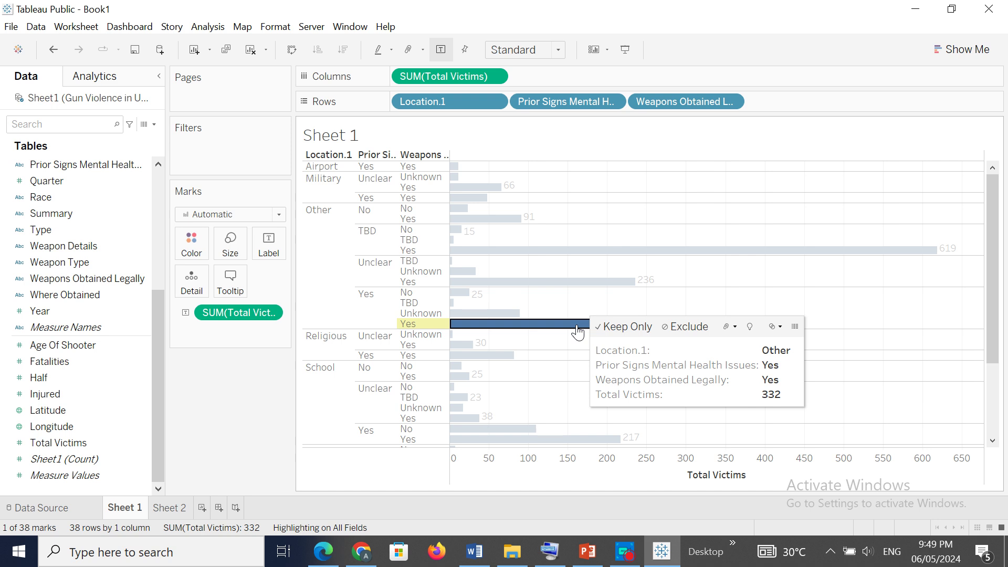
{"action": "left_click", "coordinate": [578, 324]}
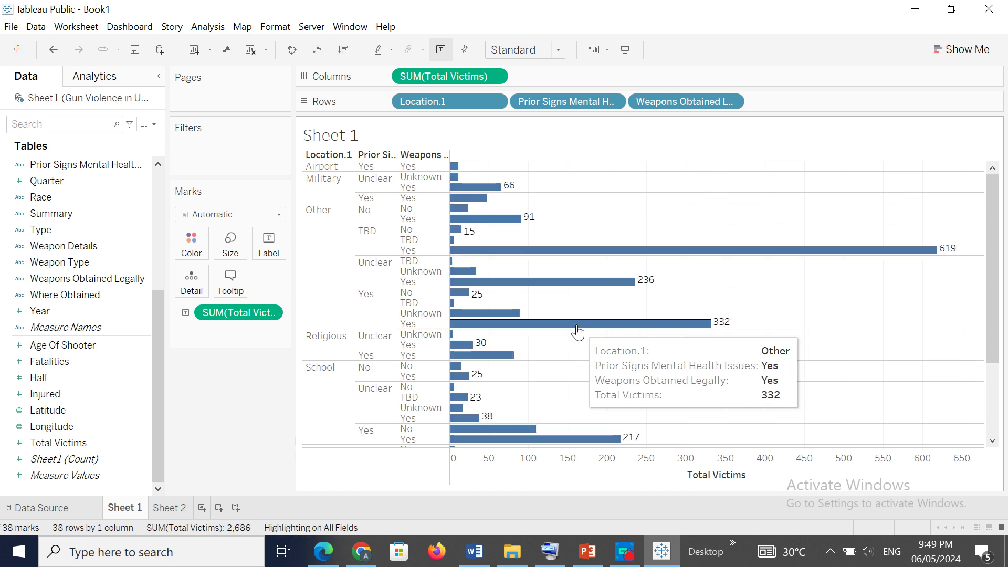
Restrict the sheet's highlighting to the Location.1 field and check that setting
{"action": "left_click", "coordinate": [393, 46]}
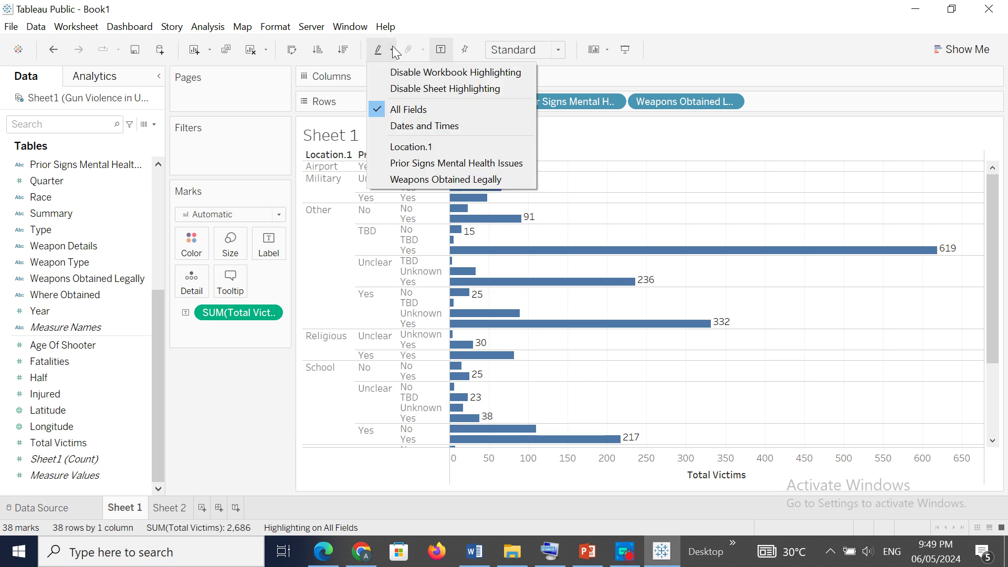
{"action": "left_click", "coordinate": [411, 146]}
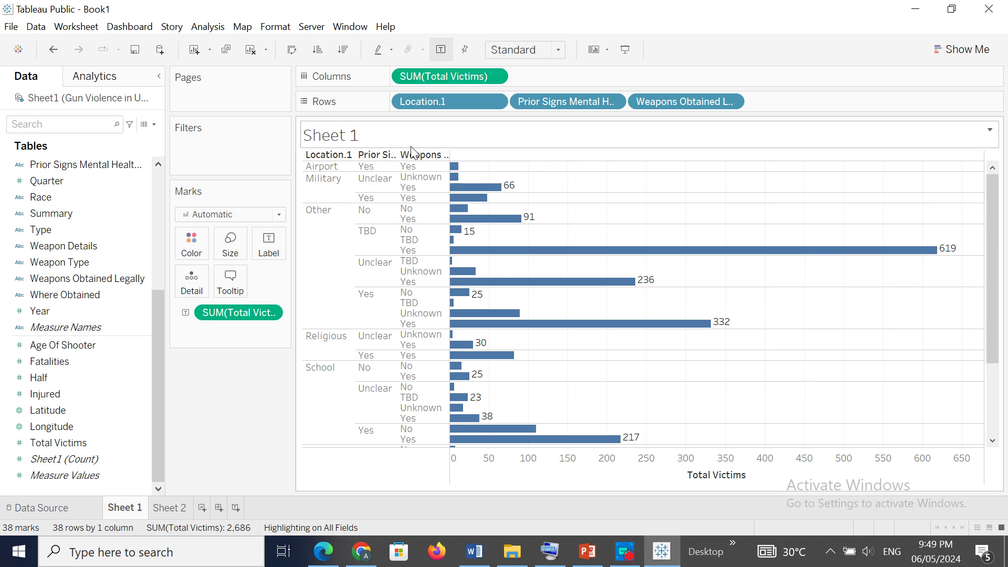
{"action": "left_click", "coordinate": [391, 50]}
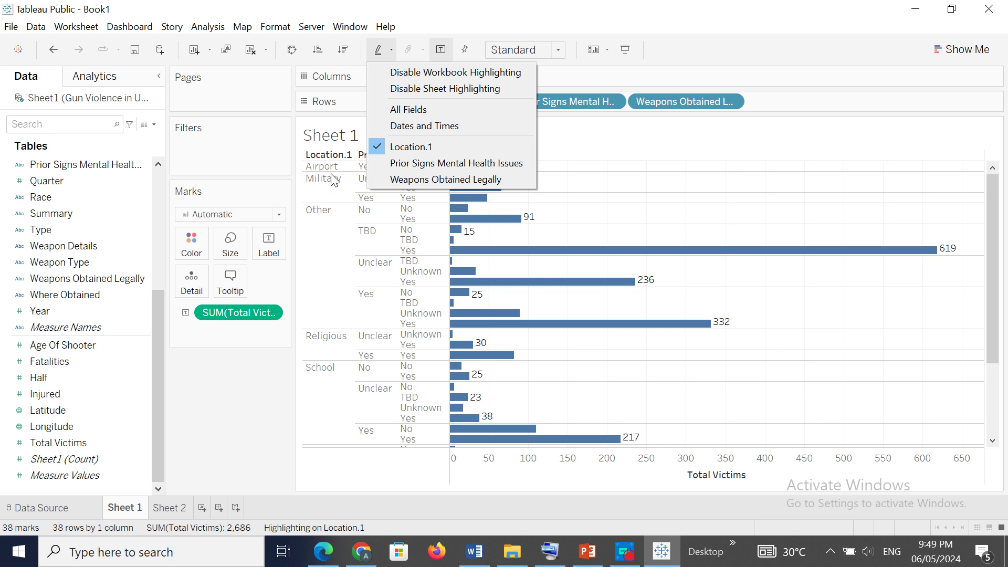
{"action": "left_click", "coordinate": [238, 391]}
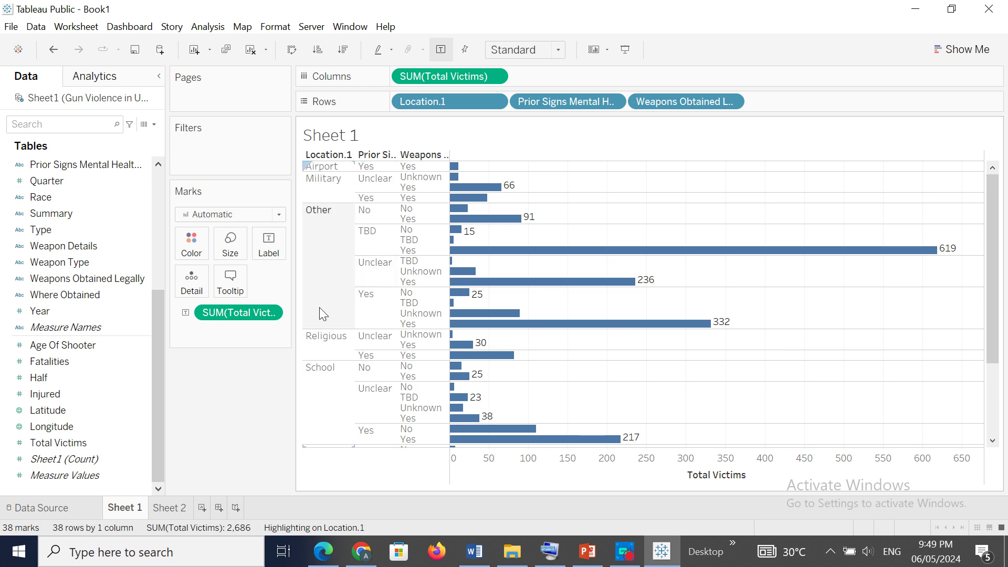
Highlight the Other location through its longest bar, clear it, and highlight School through its bar with mental health signs Yes and legal weapons No
{"action": "left_click", "coordinate": [512, 260]}
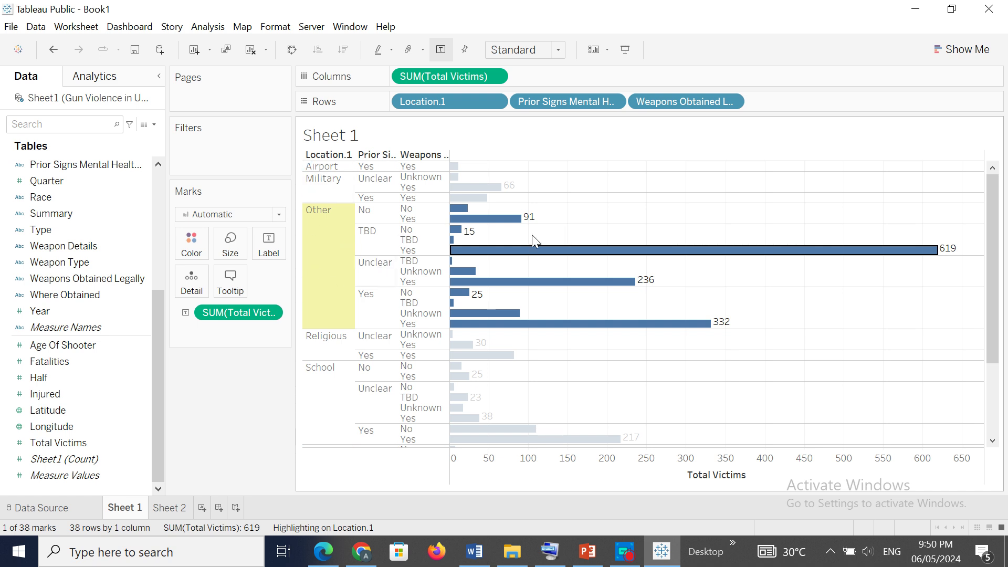
{"action": "left_click", "coordinate": [529, 255]}
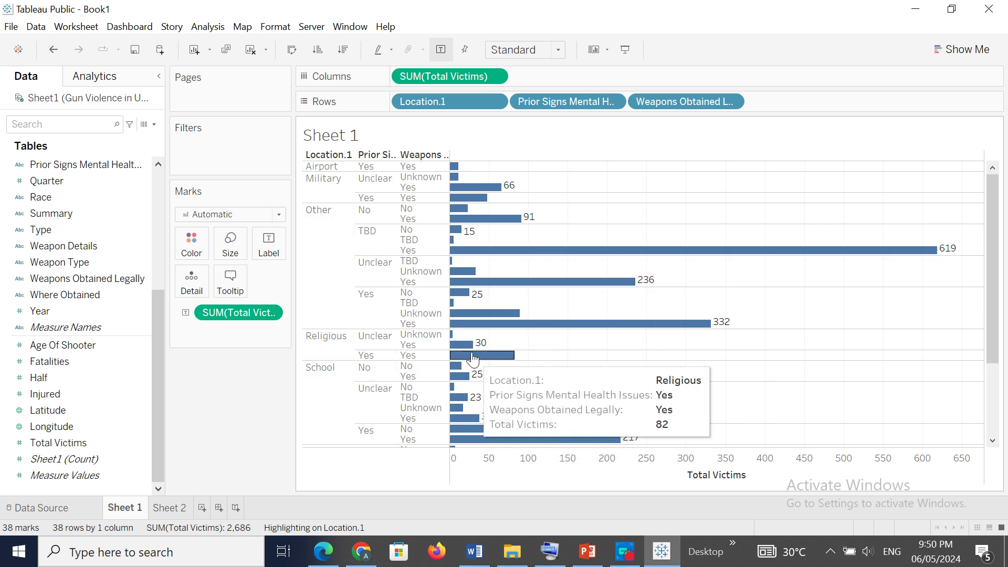
{"action": "left_click", "coordinate": [497, 428]}
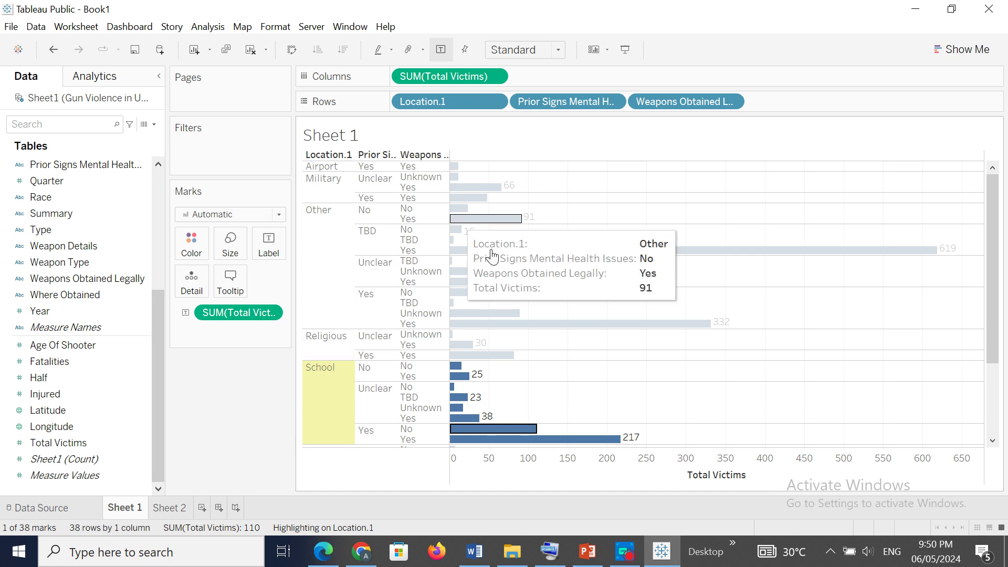
{"action": "mouse_move", "coordinate": [515, 258]}
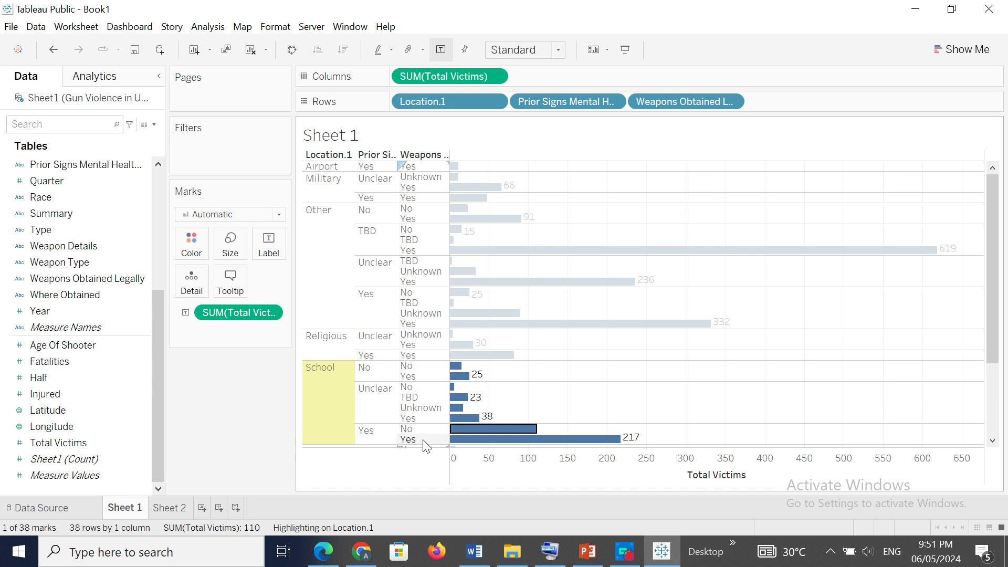
Add the Weapons Obtained Legally field to the sheet's highlighting alongside Location.1, check the setting, and deselect the School bar
{"action": "mouse_move", "coordinate": [455, 362]}
{"action": "left_click", "coordinate": [392, 50]}
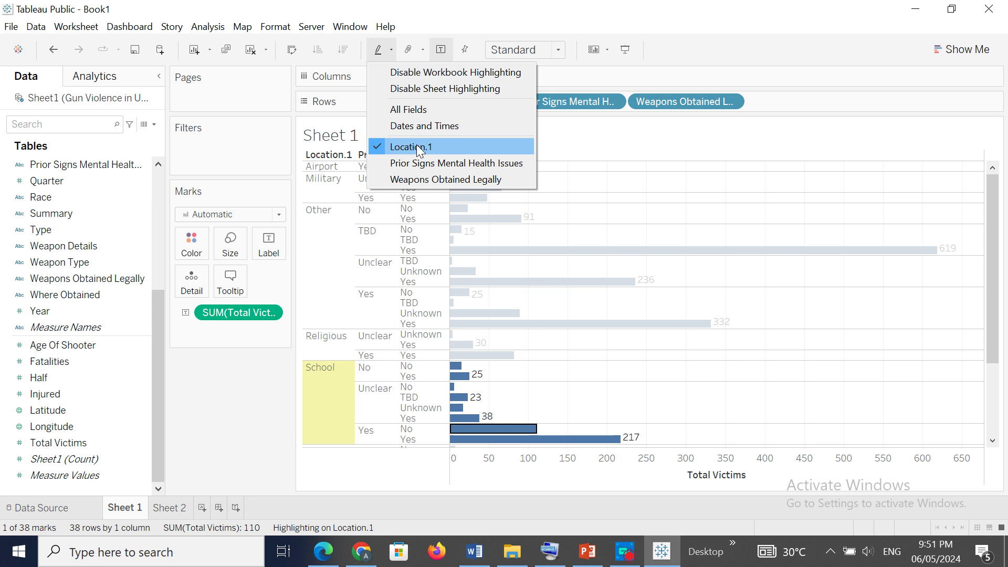
{"action": "left_click", "coordinate": [391, 180]}
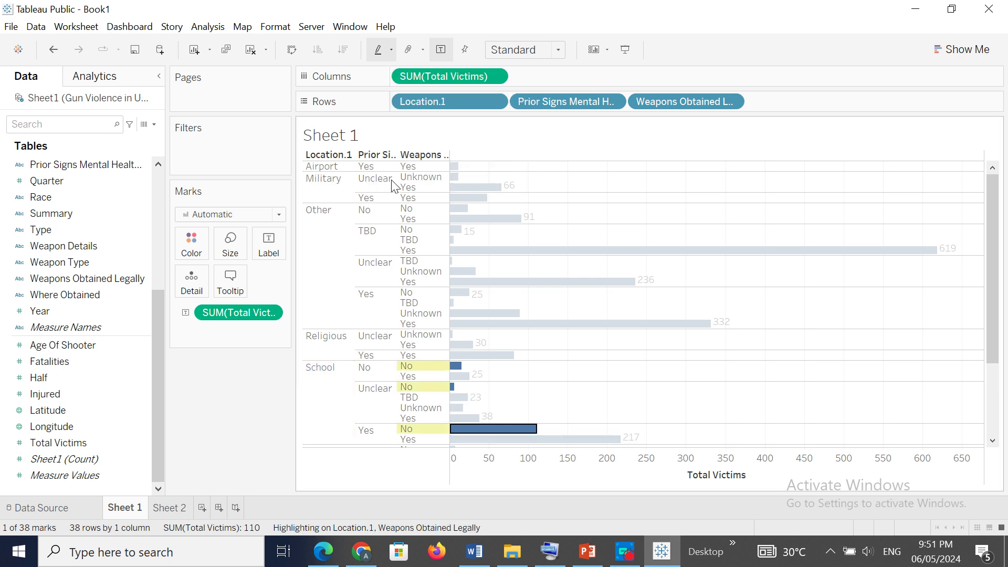
{"action": "left_click", "coordinate": [393, 51]}
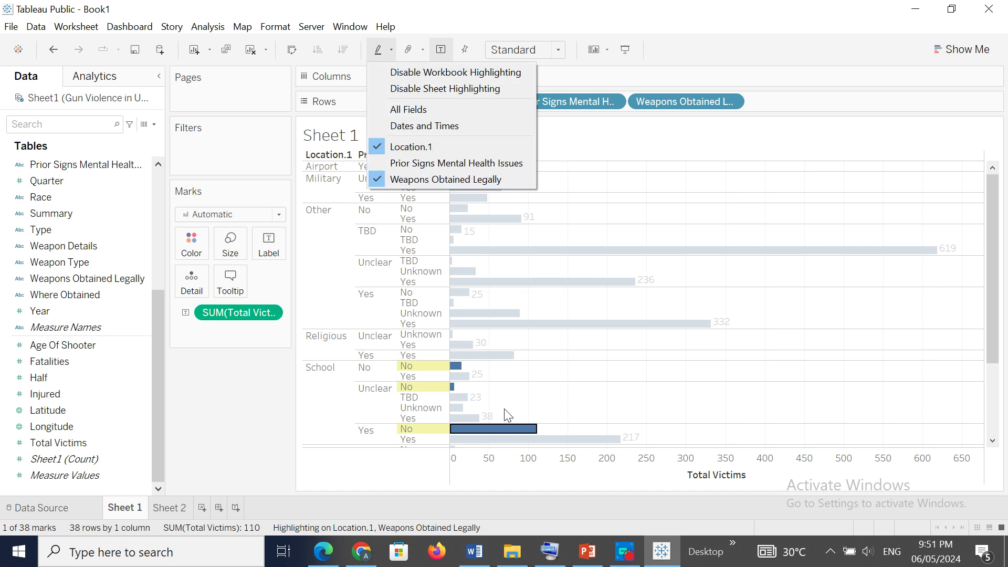
{"action": "left_click", "coordinate": [509, 425]}
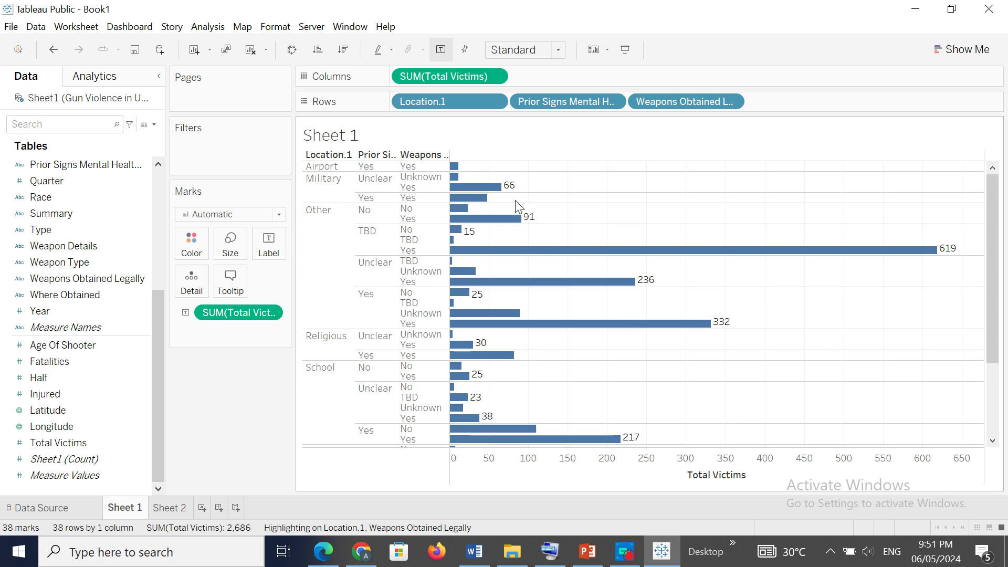
Highlight the Military bar with Unclear mental health signs and Yes for legal weapons, and check which fields drive the highlighting
{"action": "left_click", "coordinate": [478, 188]}
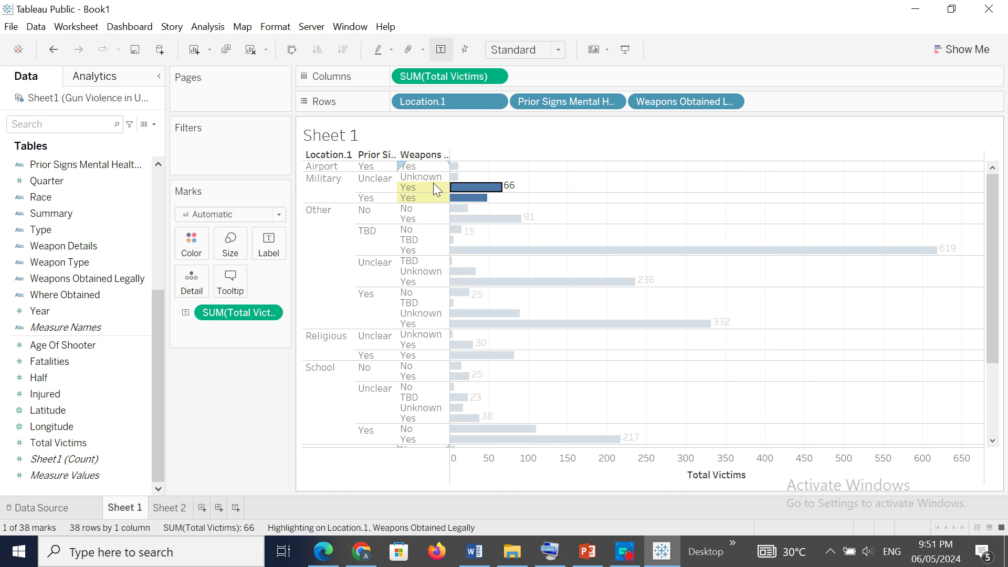
{"action": "left_click", "coordinate": [391, 51]}
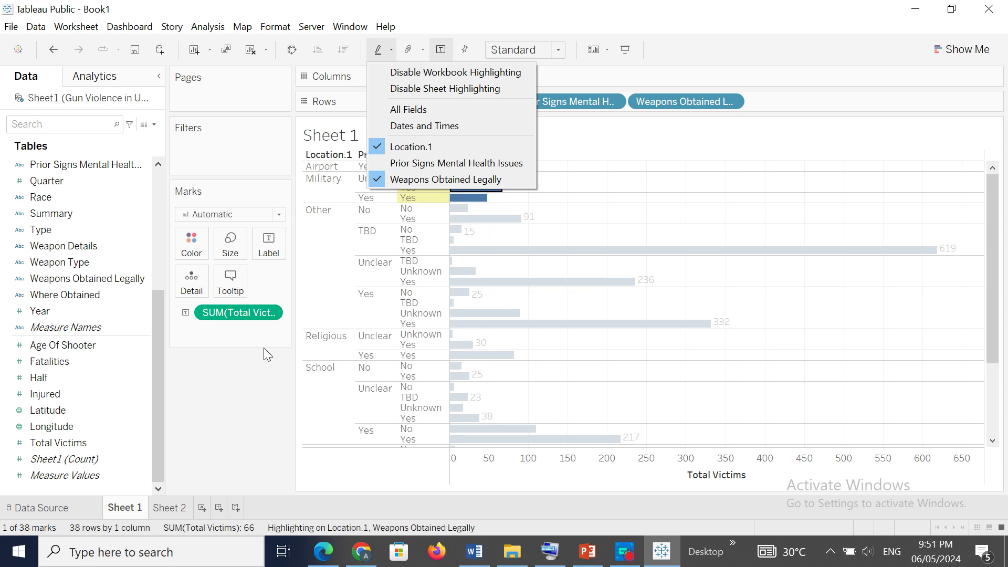
{"action": "left_click", "coordinate": [226, 415]}
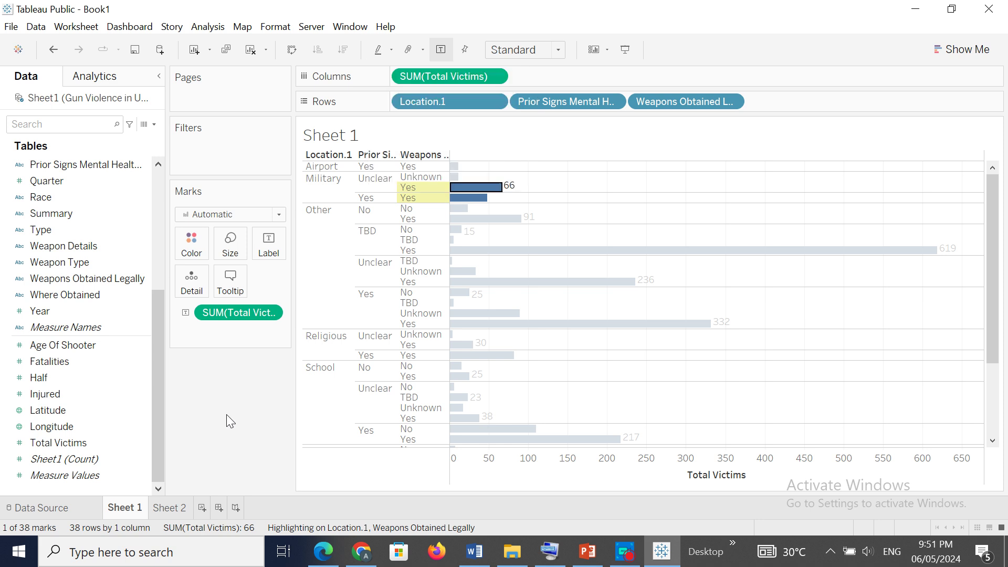
{"action": "left_click", "coordinate": [475, 188]}
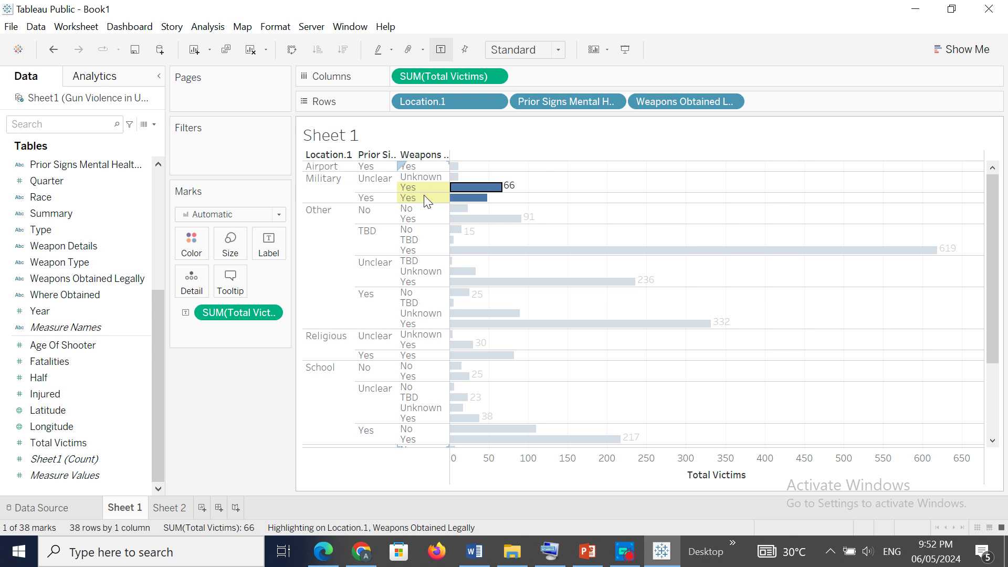
Select and clear the Military bar with Yes for both other fields and the one with Unclear signs and Unknown weapons
{"action": "mouse_move", "coordinate": [486, 195]}
{"action": "left_click", "coordinate": [472, 206]}
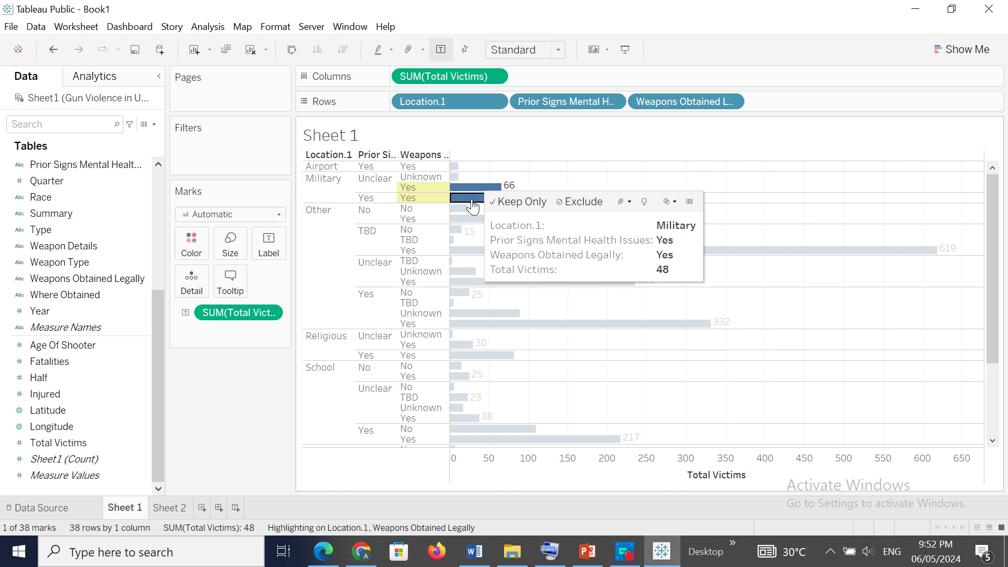
{"action": "left_click", "coordinate": [473, 207]}
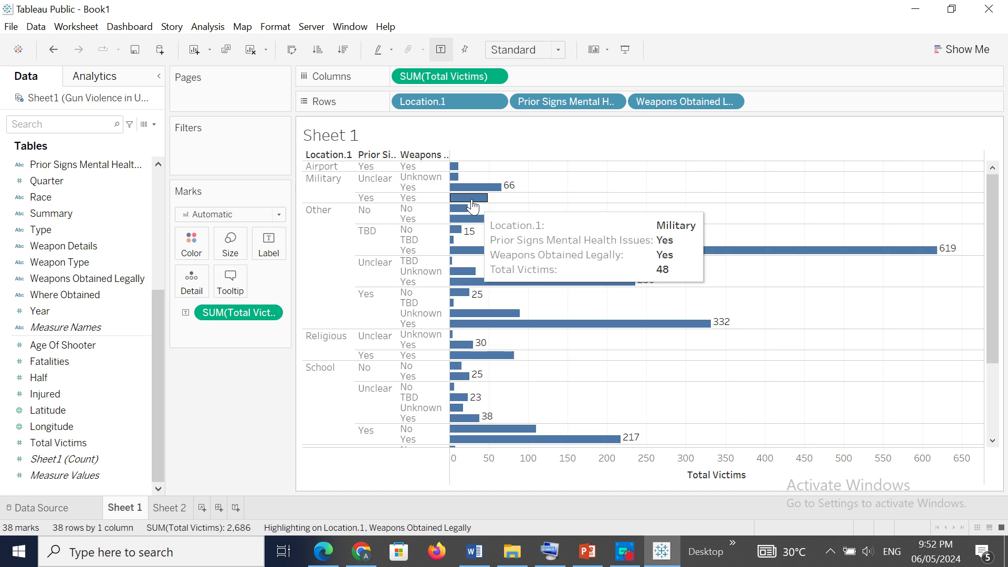
{"action": "left_click", "coordinate": [455, 178]}
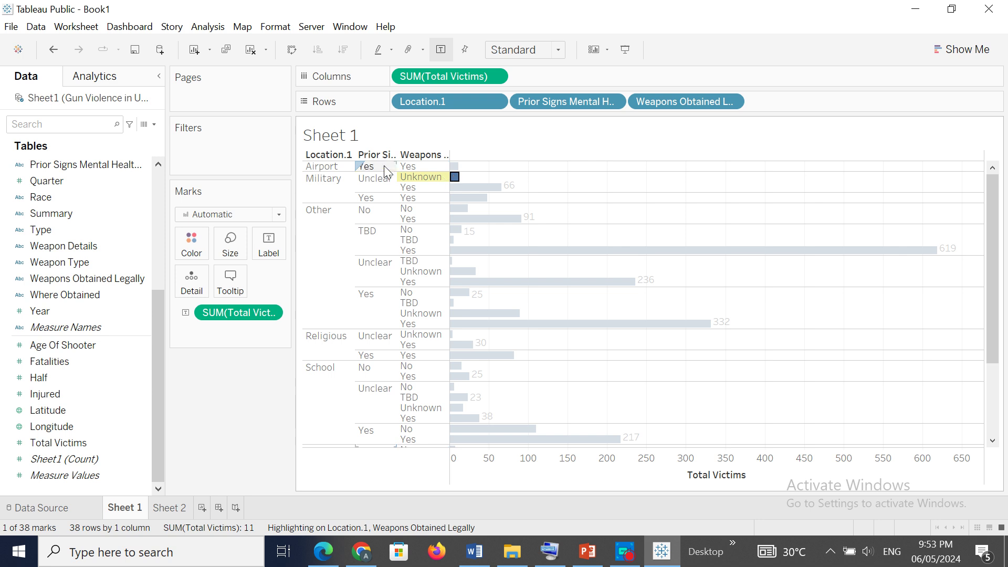
{"action": "left_click", "coordinate": [452, 181]}
Inspect the highlighting of the School bar with Unclear mental health signs and No for legally obtained weapons
{"action": "mouse_move", "coordinate": [516, 440]}
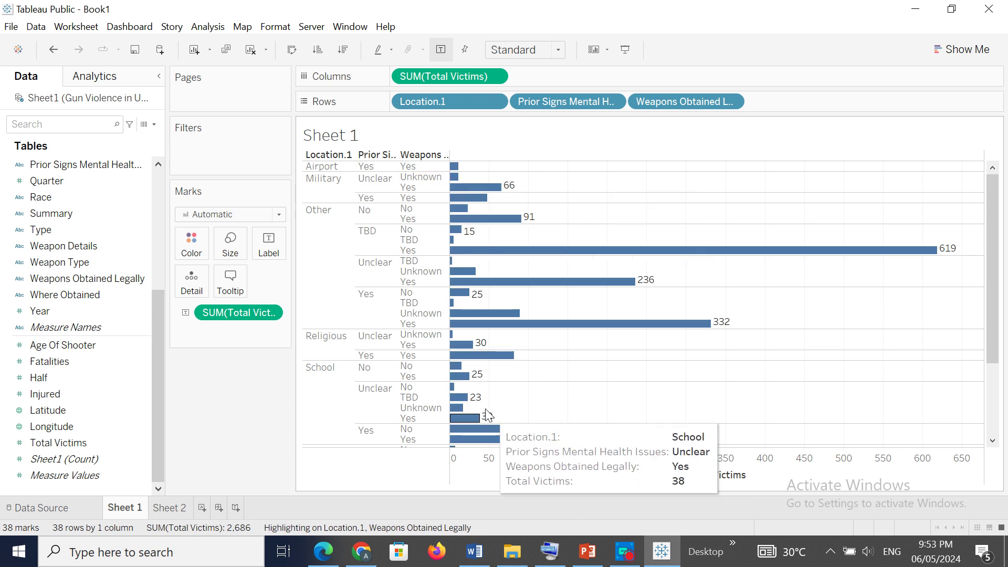
{"action": "mouse_move", "coordinate": [460, 404]}
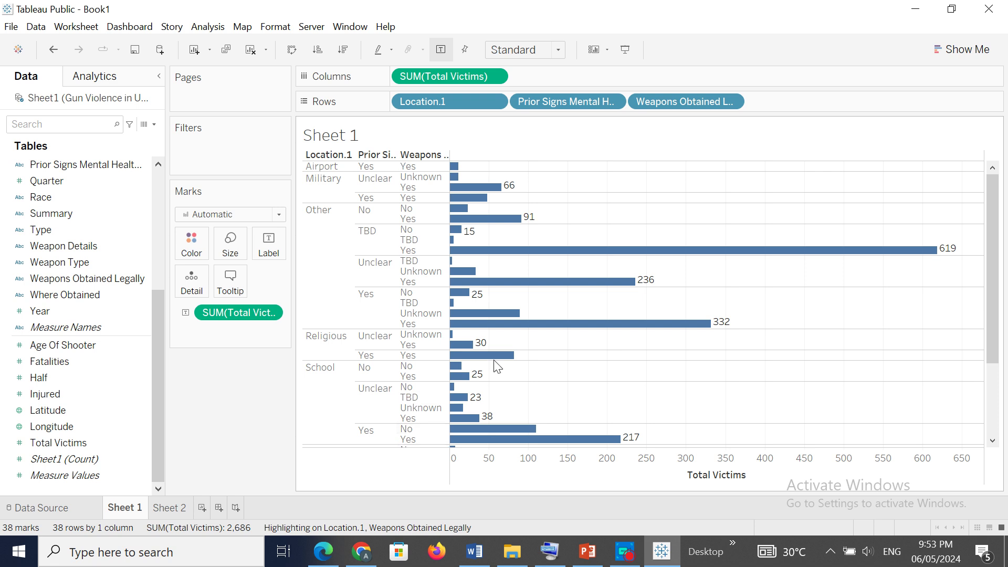
{"action": "left_click", "coordinate": [452, 389]}
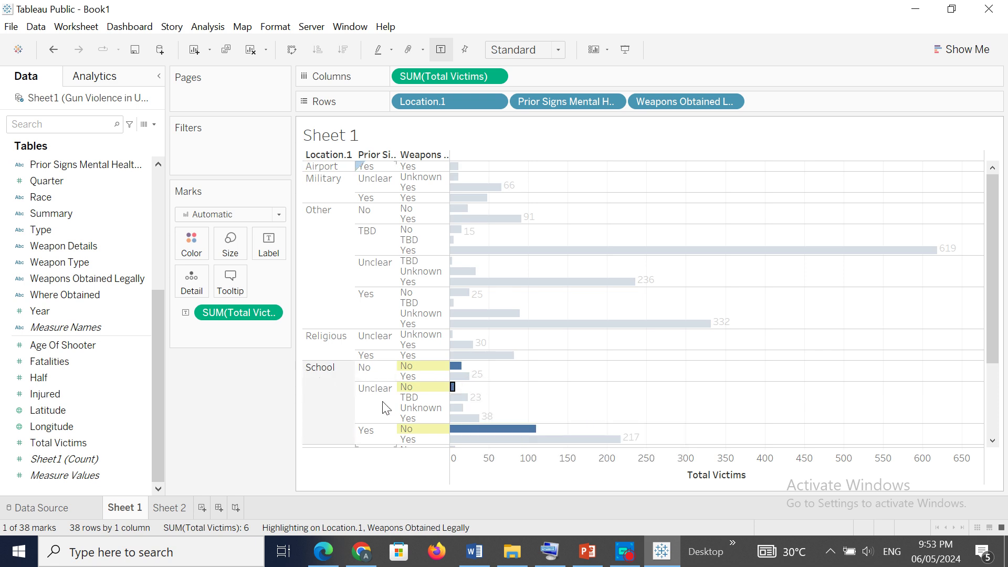
{"action": "mouse_move", "coordinate": [448, 362]}
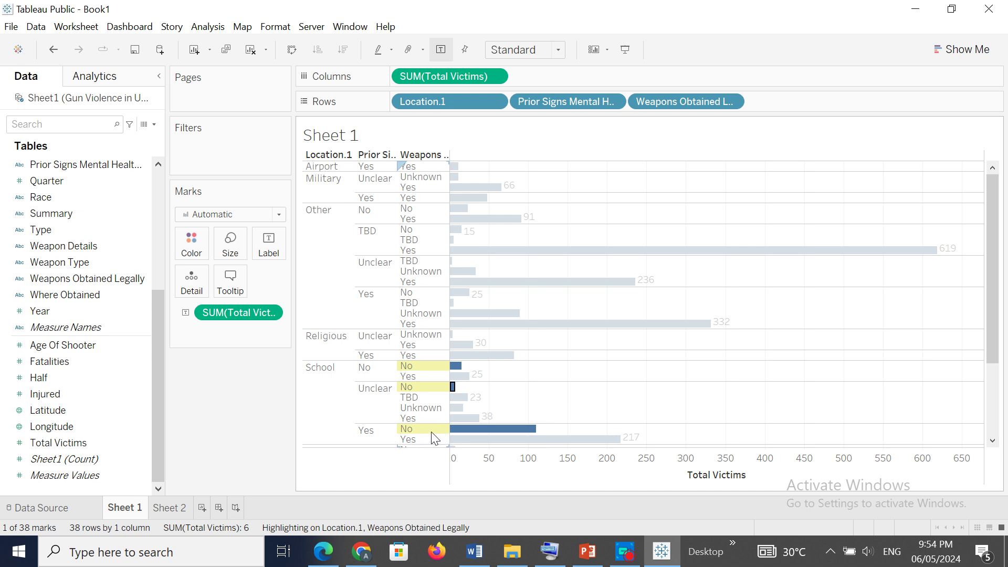
{"action": "mouse_move", "coordinate": [473, 434]}
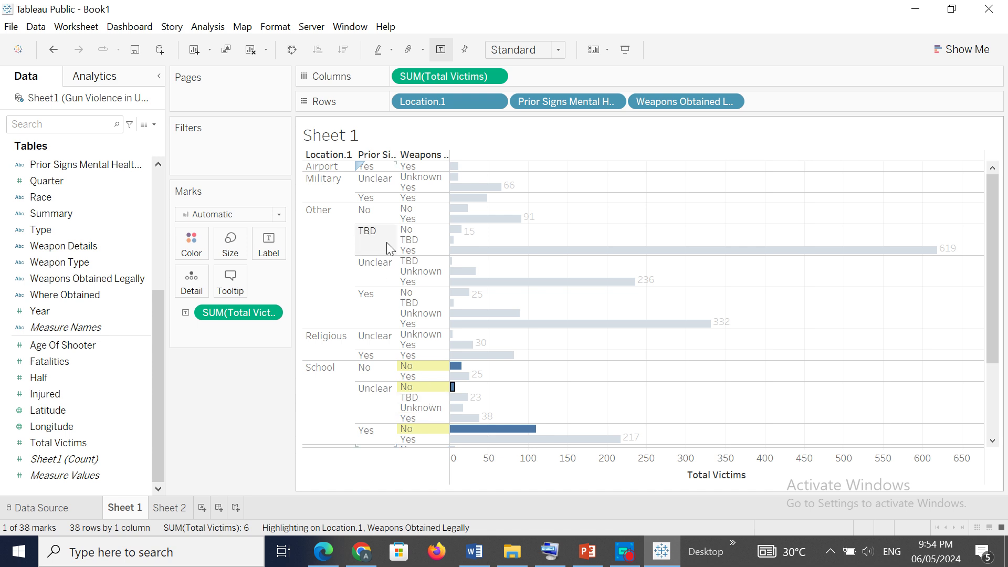
Restrict the sheet's highlighting to the Prior Signs Mental Health Issues field, removing Weapons Obtained Legally and Location.1
{"action": "left_click", "coordinate": [393, 50]}
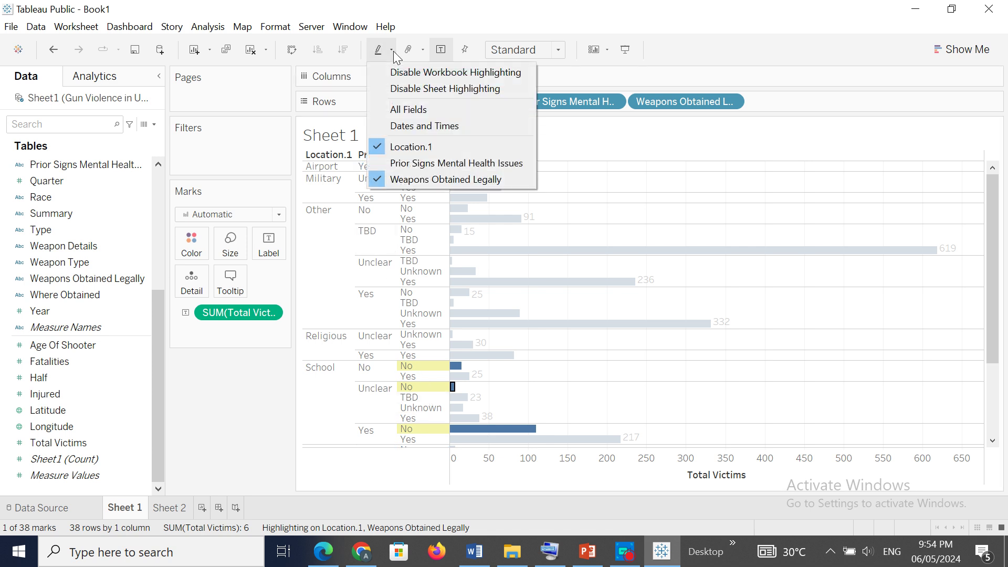
{"action": "left_click", "coordinate": [424, 163]}
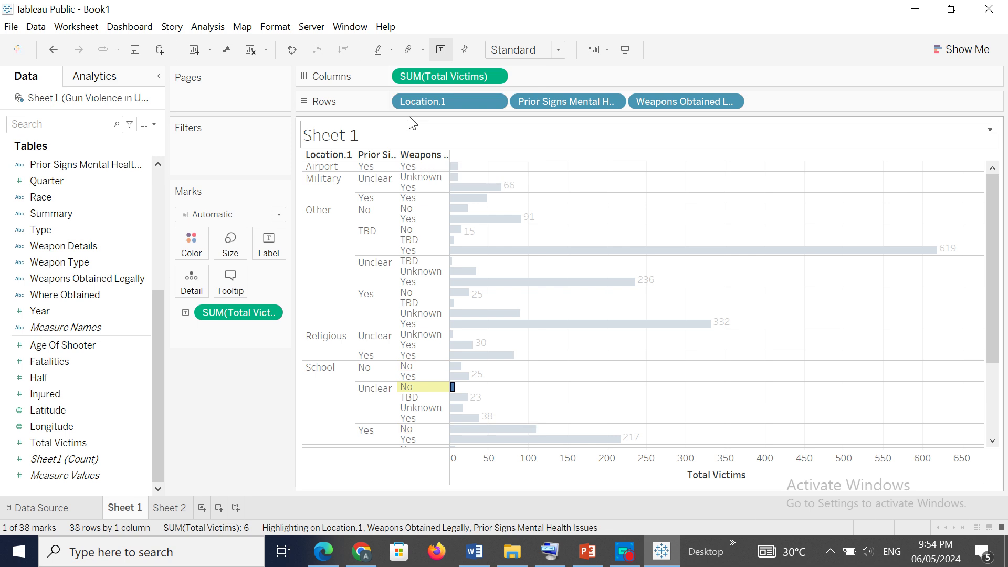
{"action": "left_click", "coordinate": [392, 51]}
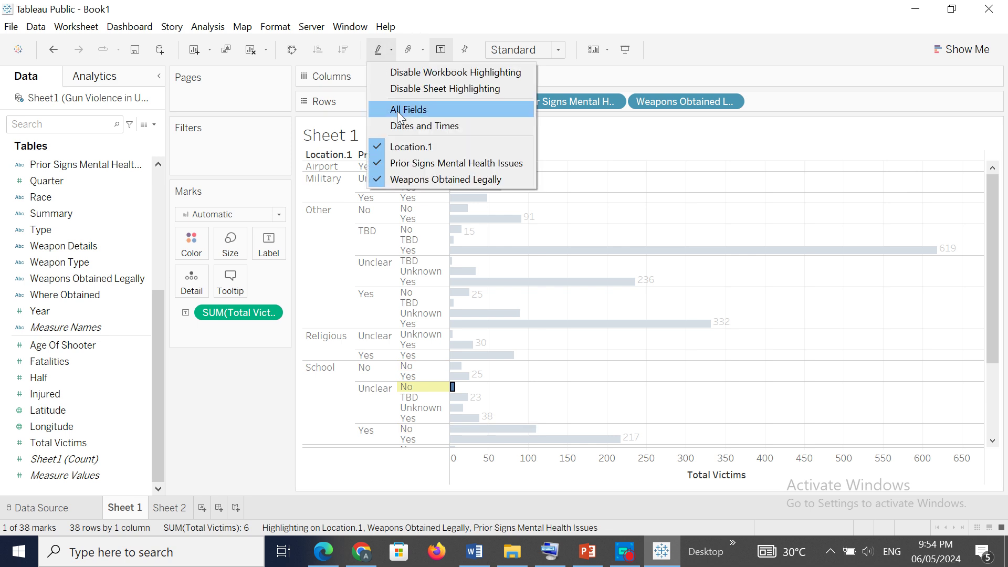
{"action": "left_click", "coordinate": [404, 180]}
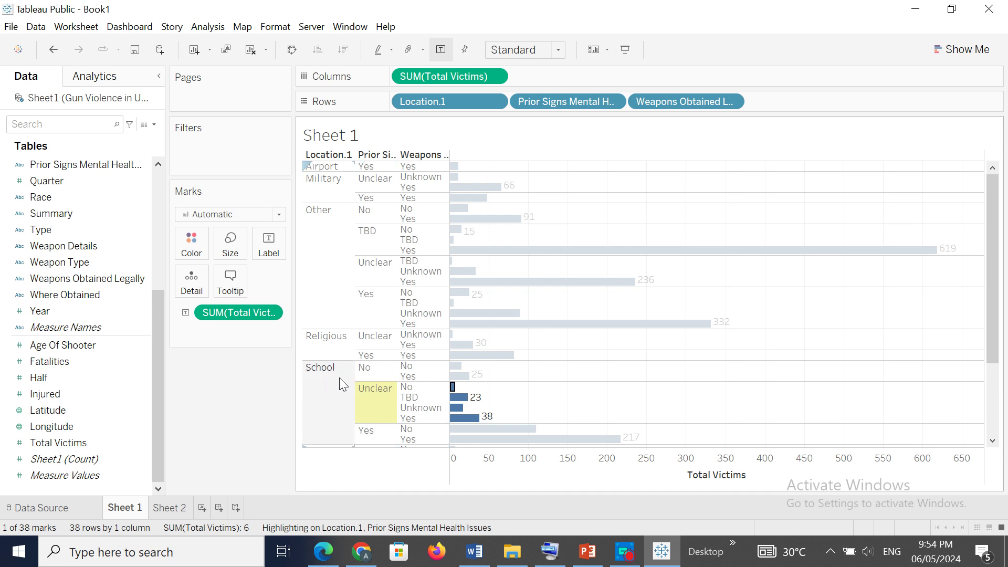
{"action": "left_click", "coordinate": [392, 51]}
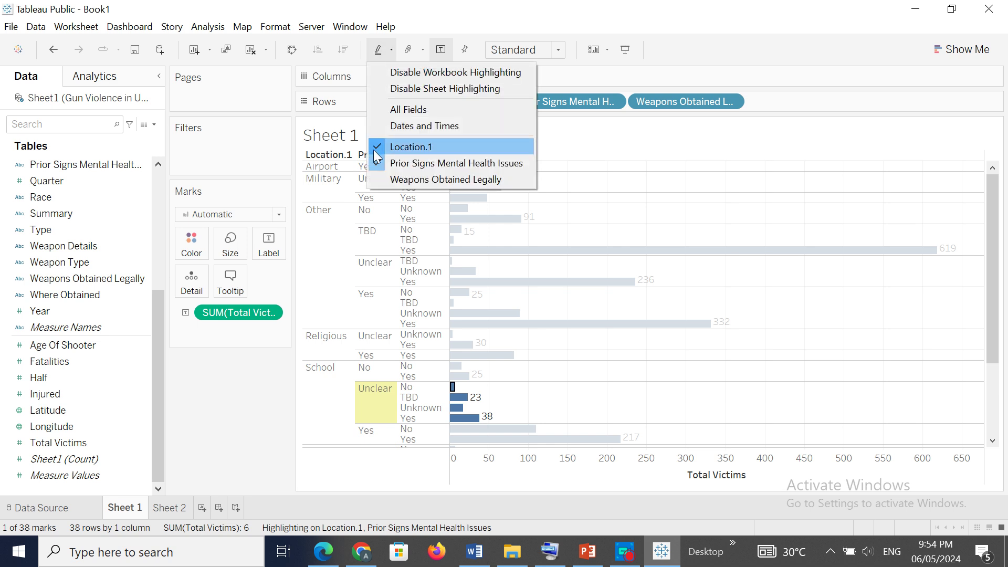
{"action": "left_click", "coordinate": [378, 150]}
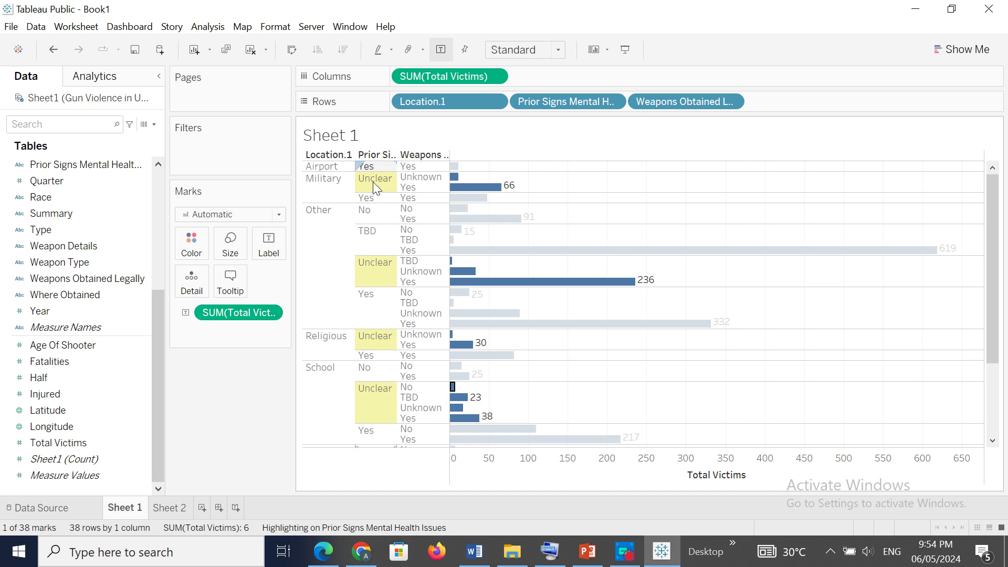
Check the highlighting setting, clear the selection, and highlight Unclear through the Other bar with legally obtained weapons
{"action": "left_click", "coordinate": [392, 55]}
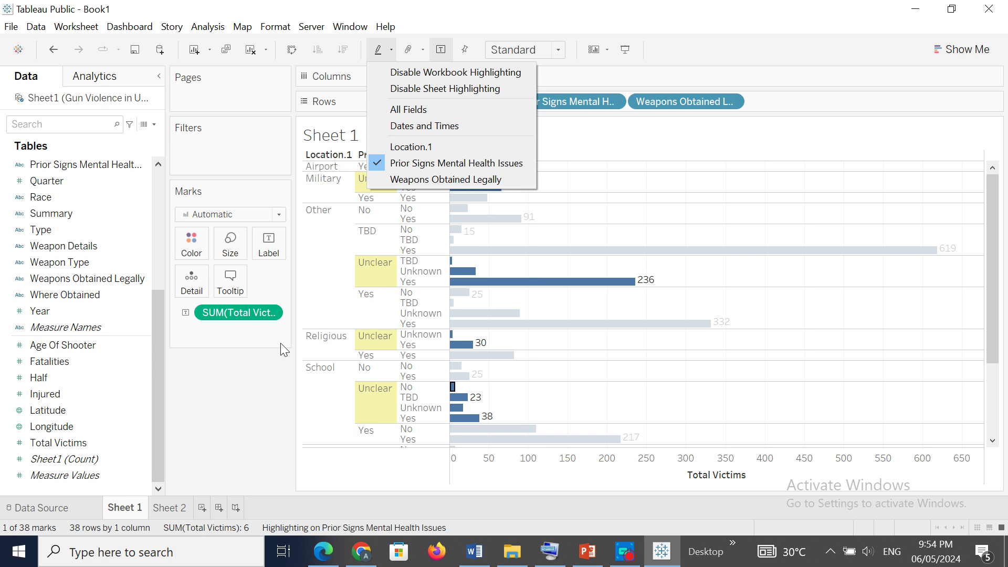
{"action": "left_click", "coordinate": [248, 401]}
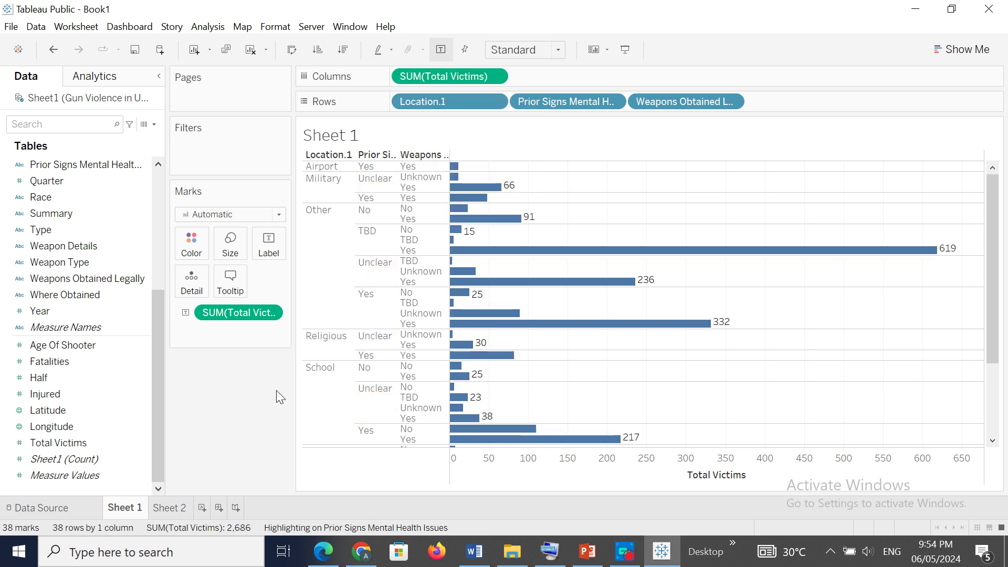
{"action": "left_click", "coordinate": [519, 288]}
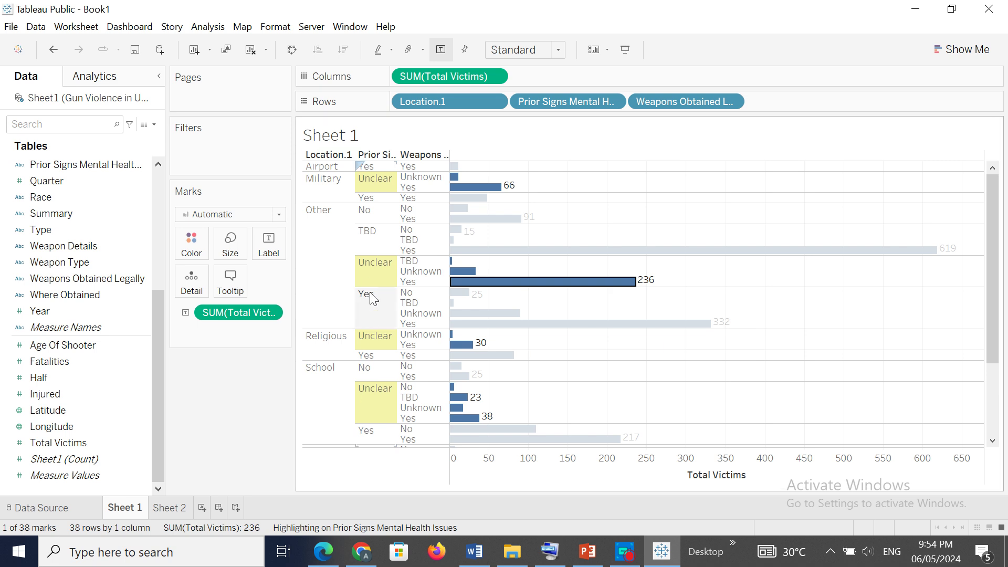
Switch the sheet's highlighting from Prior Signs Mental Health Issues to the Weapons Obtained Legally field only
{"action": "left_click", "coordinate": [390, 51]}
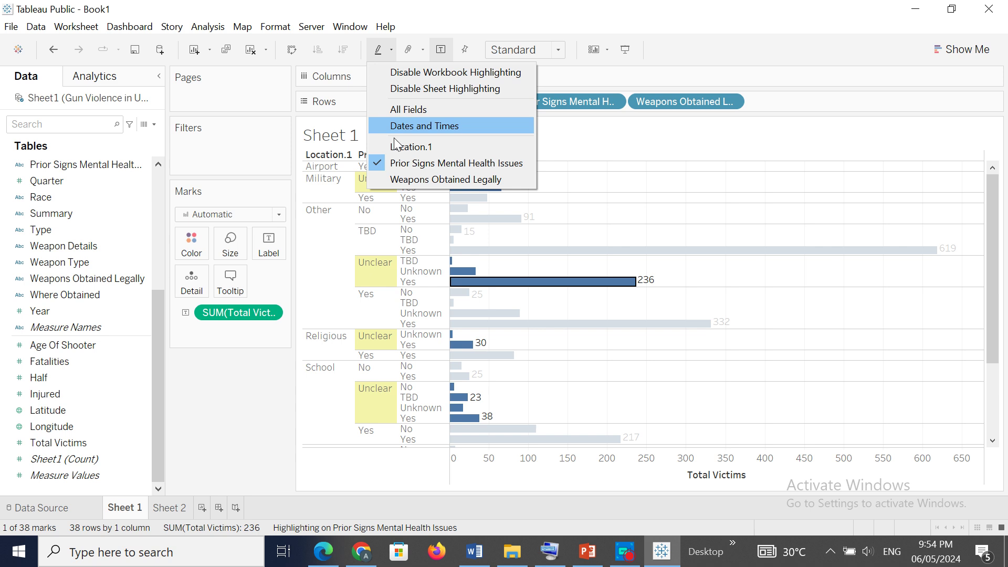
{"action": "left_click", "coordinate": [415, 179]}
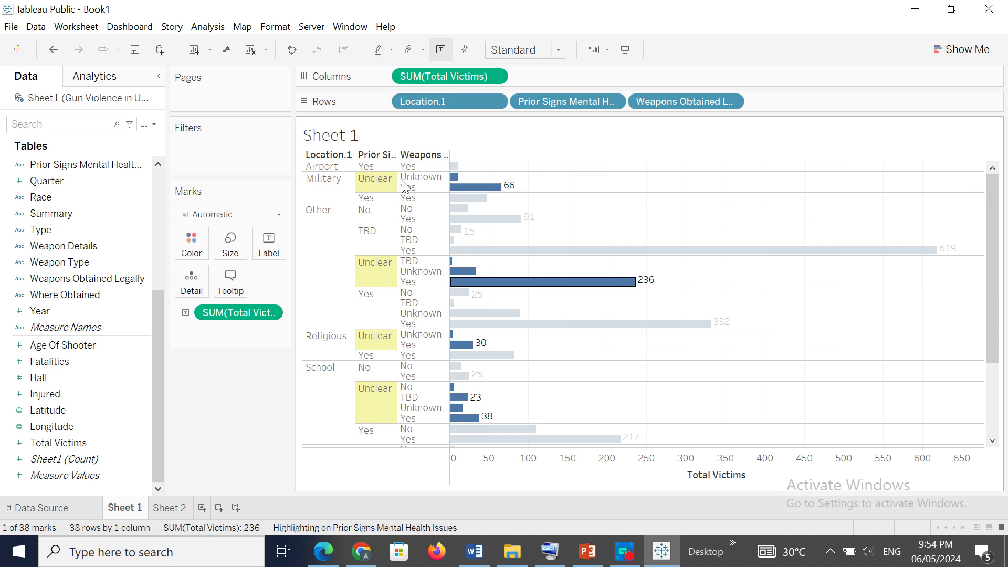
{"action": "left_click", "coordinate": [391, 48]}
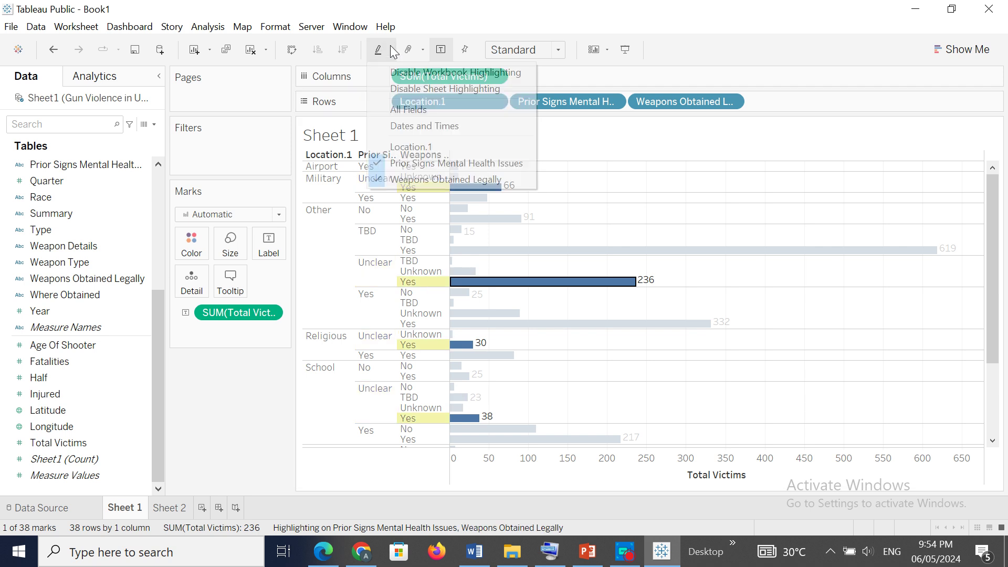
{"action": "left_click", "coordinate": [412, 164]}
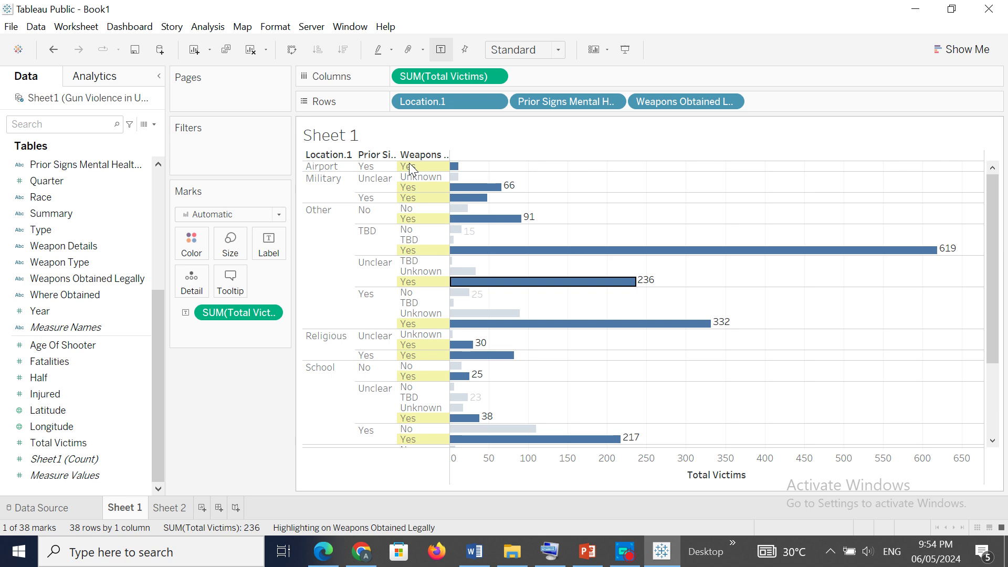
Clear the selection, highlight weapons value No through the School bar with no prior mental health signs, and check the highlighting setting
{"action": "left_click", "coordinate": [523, 332]}
{"action": "left_click", "coordinate": [523, 332]}
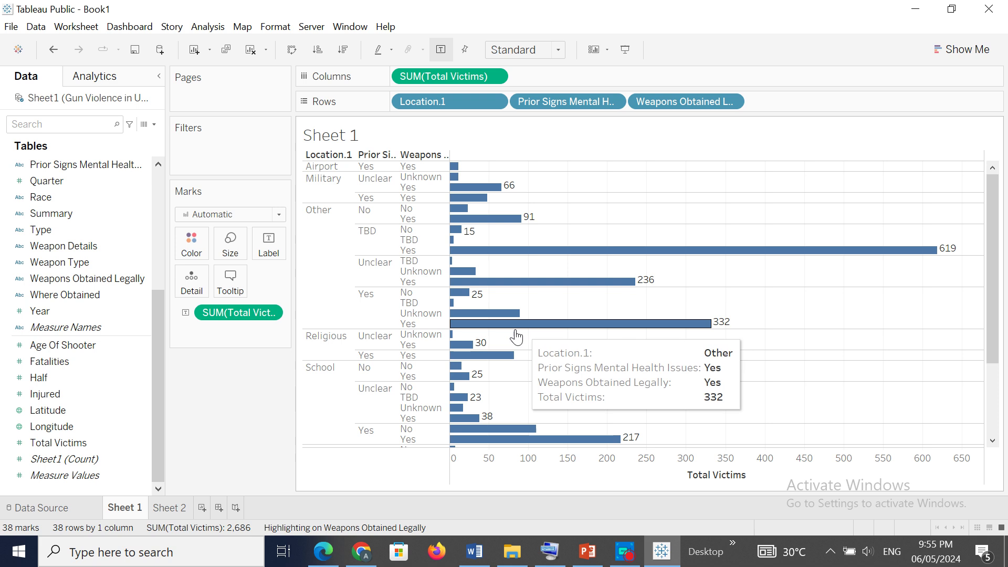
{"action": "mouse_move", "coordinate": [488, 360]}
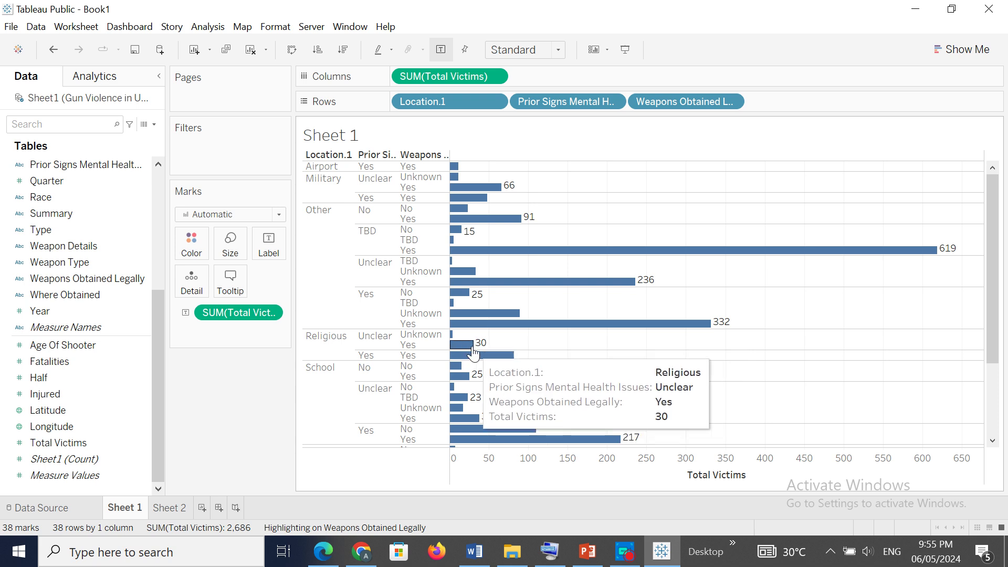
{"action": "left_click", "coordinate": [456, 366]}
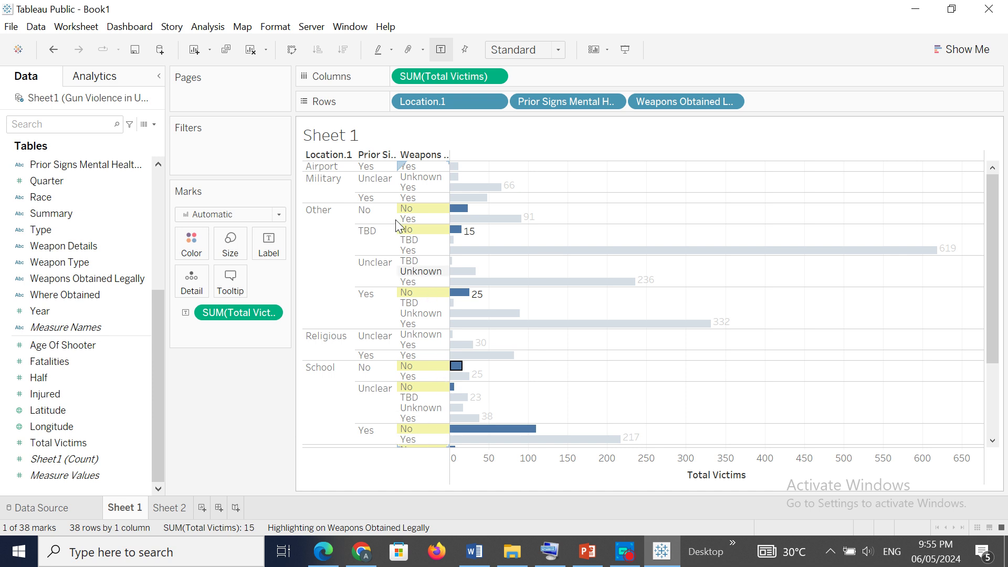
{"action": "left_click", "coordinate": [393, 49]}
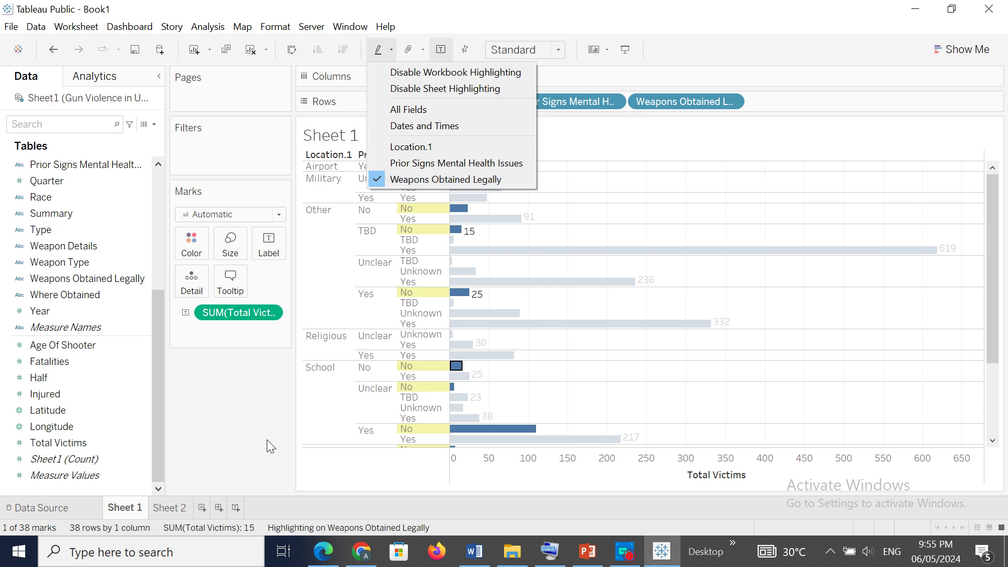
{"action": "left_click", "coordinate": [163, 468]}
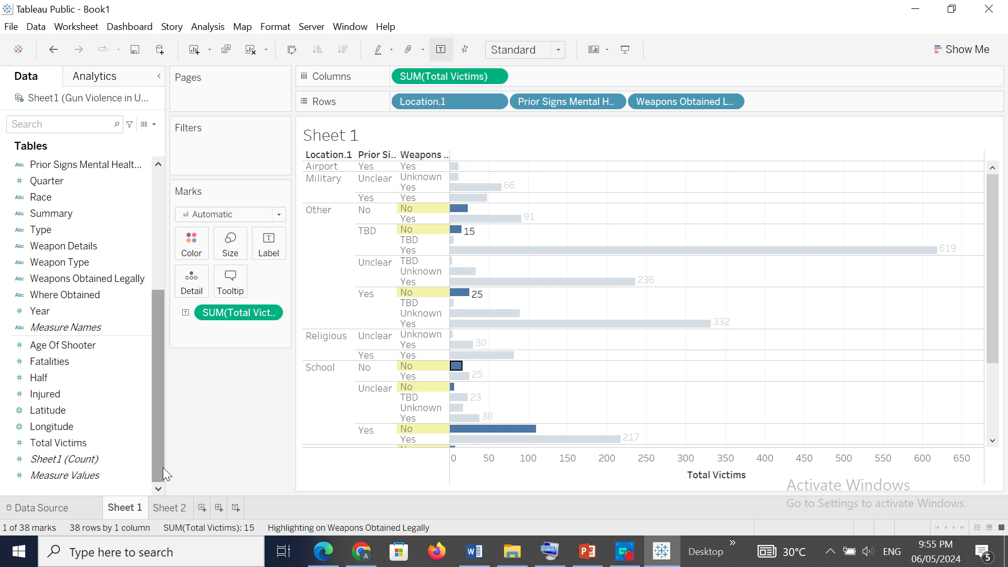
{"action": "mouse_move", "coordinate": [493, 248]}
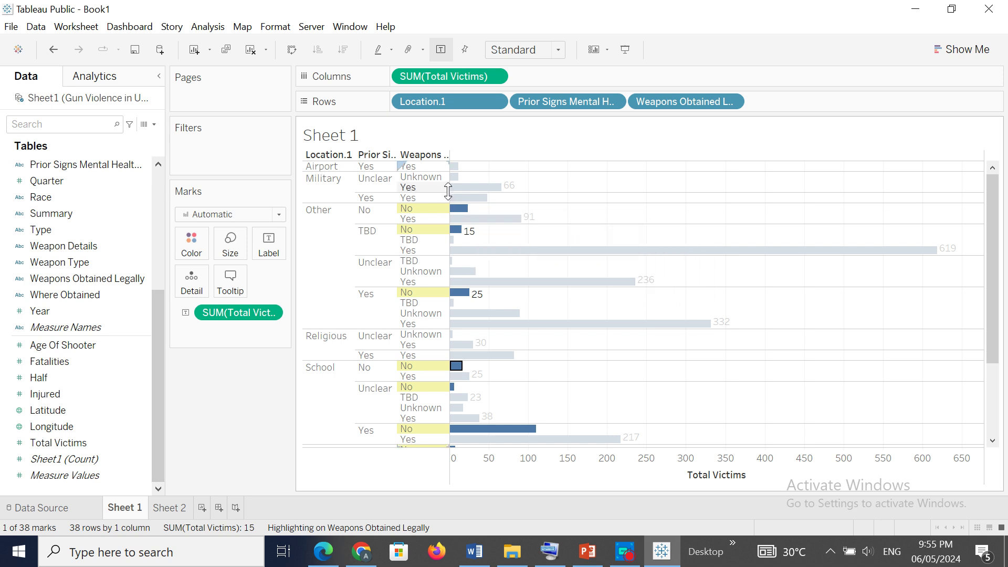
Switch the sheet's highlighting from Weapons Obtained Legally to All Fields and check the setting
{"action": "left_click", "coordinate": [393, 50]}
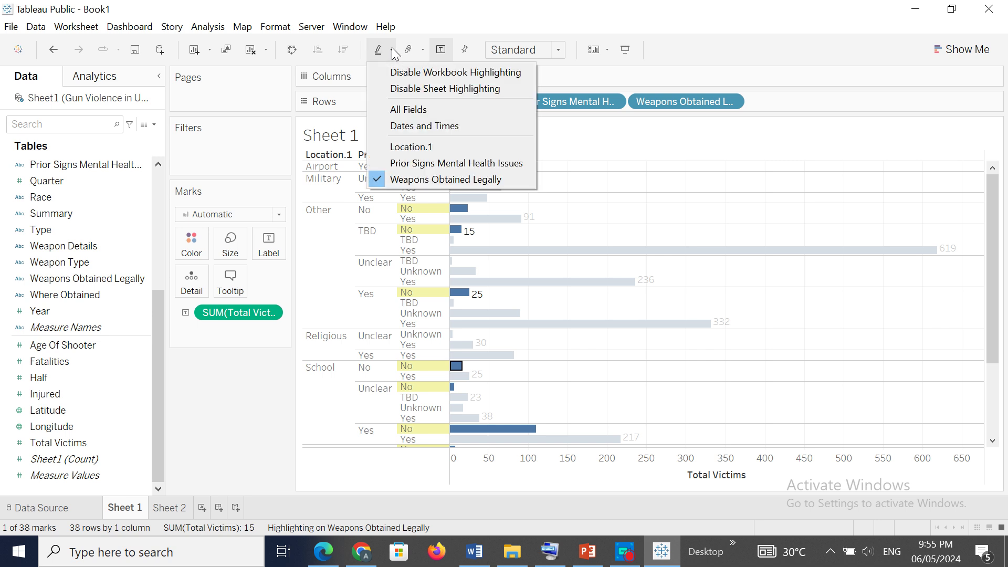
{"action": "left_click", "coordinate": [388, 112]}
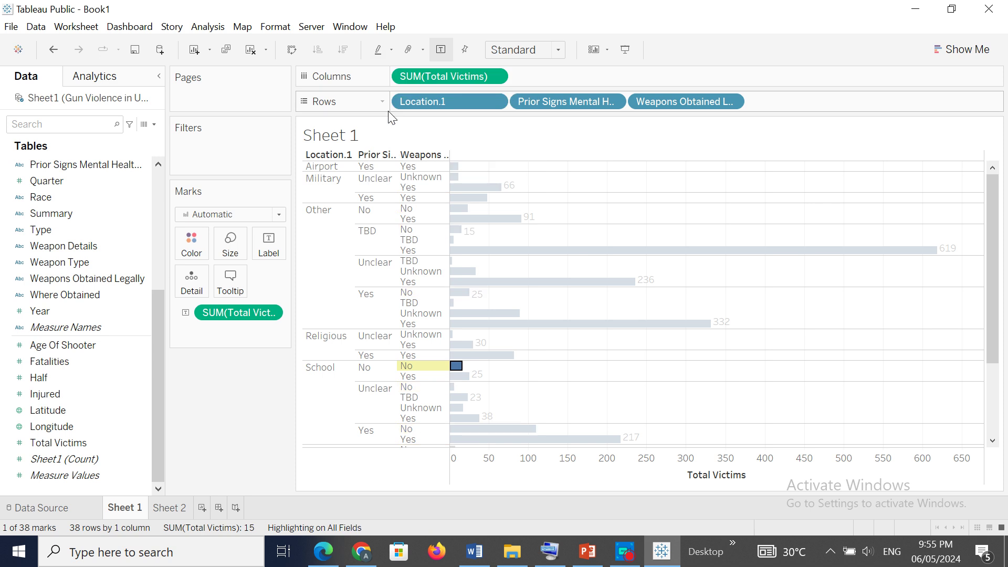
{"action": "left_click", "coordinate": [391, 51]}
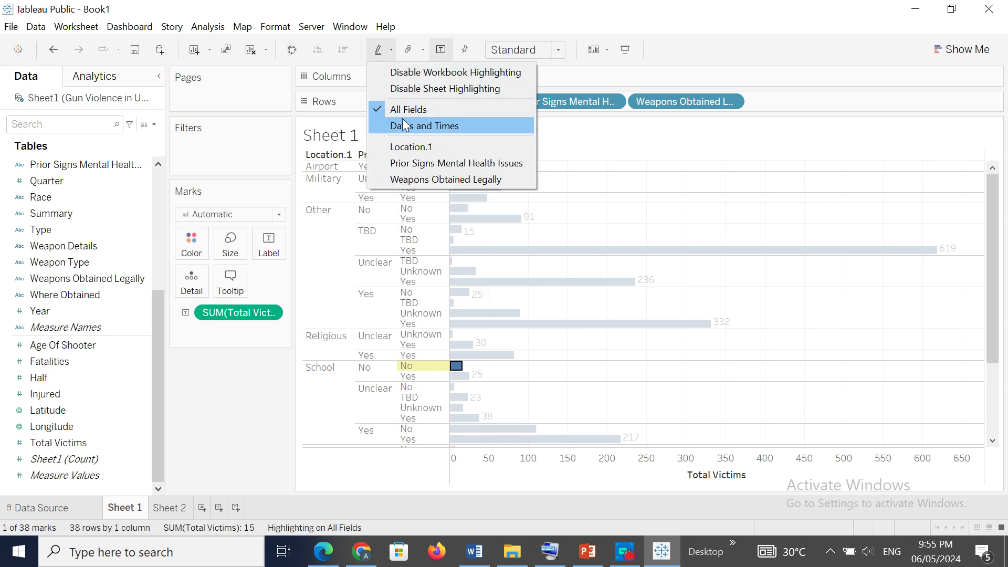
Highlight the Religious bar with prior mental health signs Yes and weapons obtained legally Yes, and clear the selection
{"action": "left_click", "coordinate": [483, 357]}
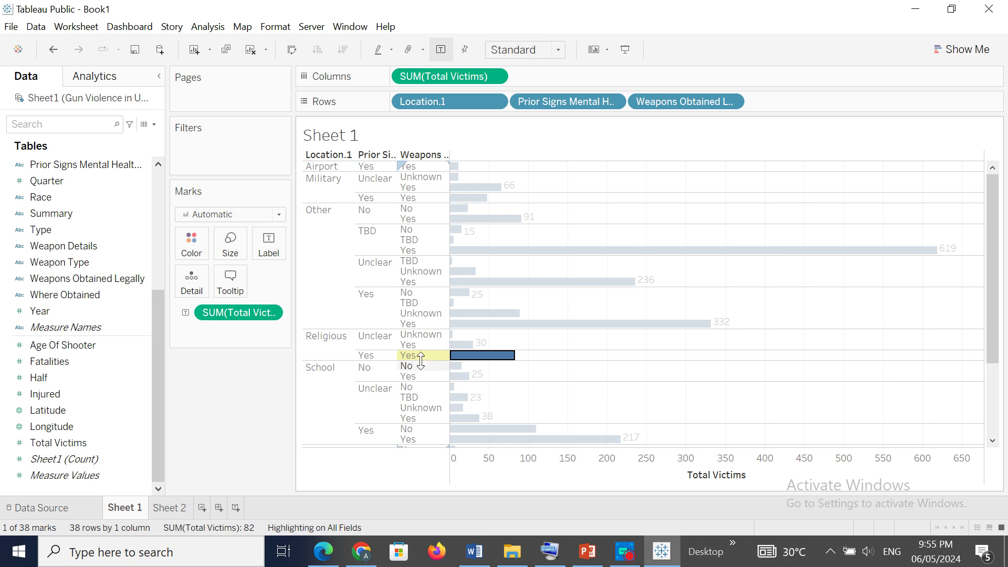
{"action": "left_click", "coordinate": [486, 359]}
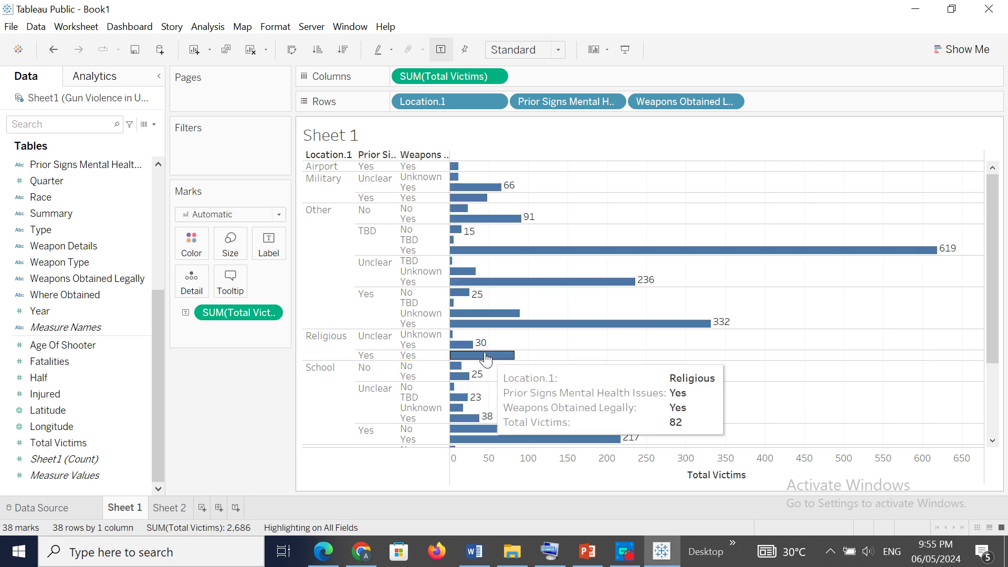
{"action": "left_click", "coordinate": [486, 359]}
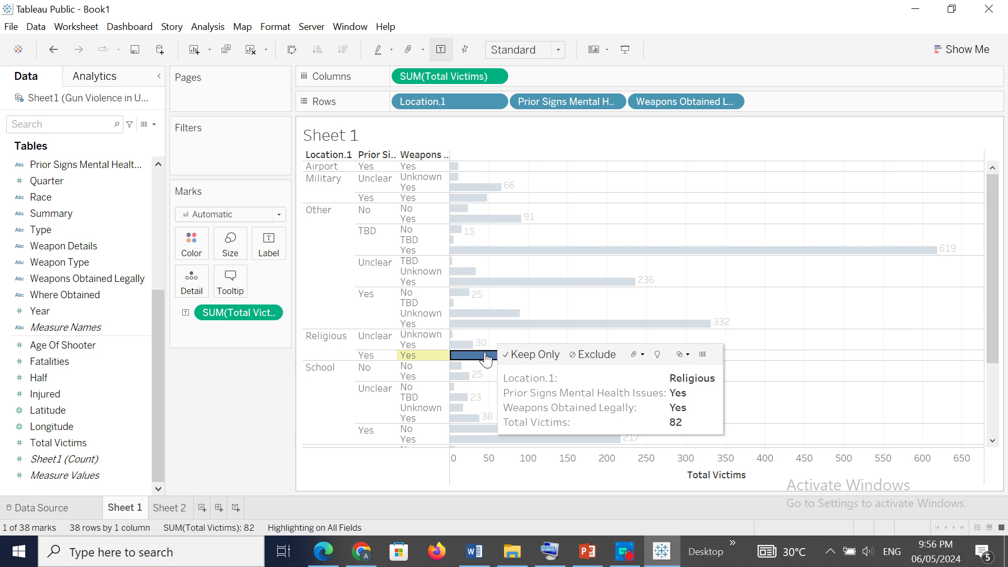
{"action": "left_click", "coordinate": [486, 359]}
Disable highlighting for Sheet 1 and select the Other bar with Unclear mental health signs and legally obtained weapons
{"action": "left_click", "coordinate": [392, 51]}
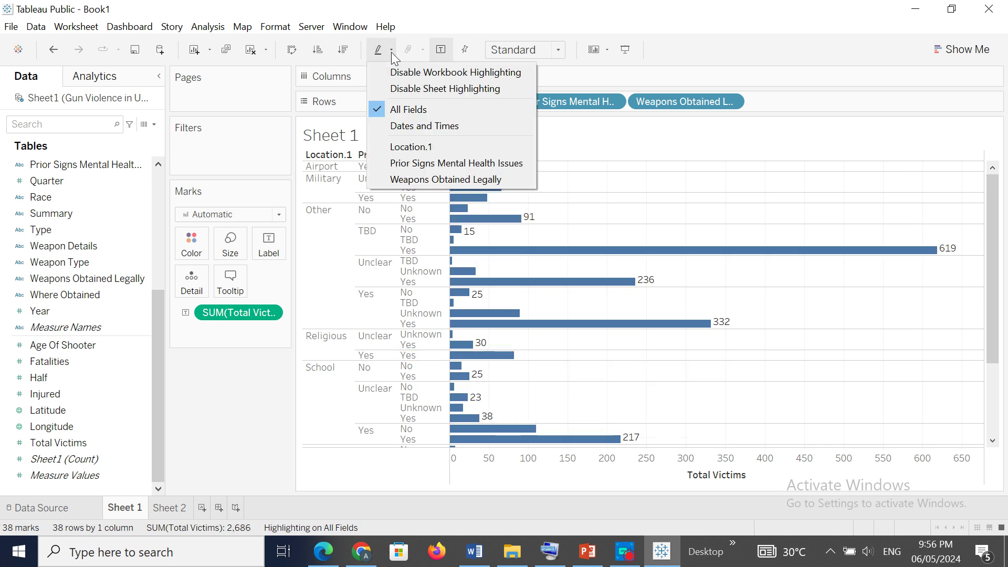
{"action": "left_click", "coordinate": [433, 89]}
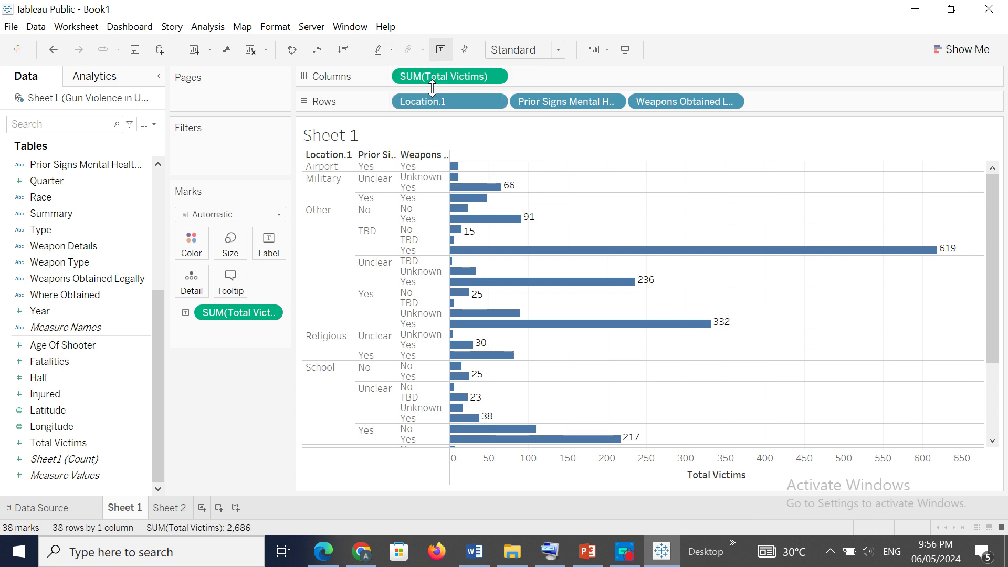
{"action": "left_click", "coordinate": [558, 282]}
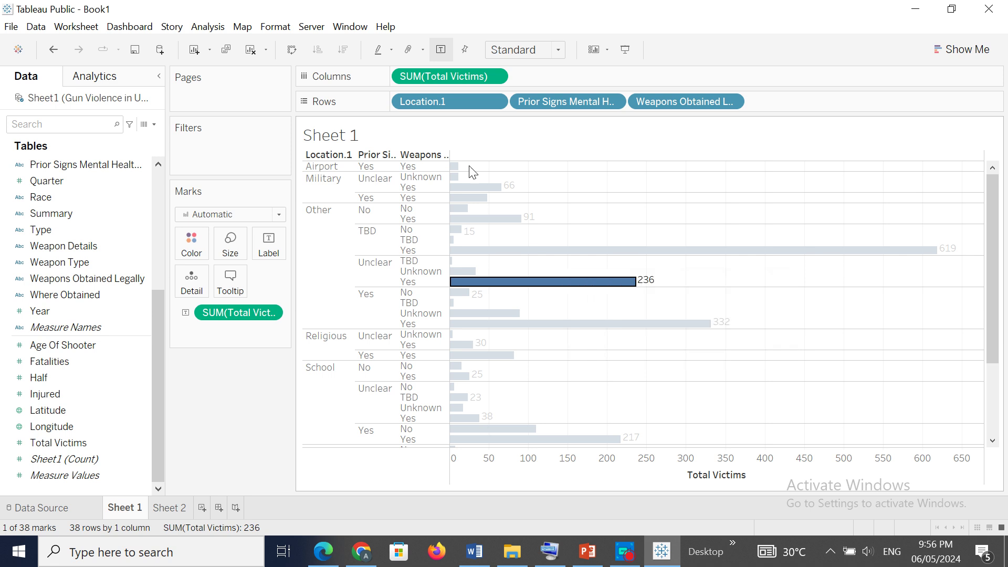
Enable highlighting for Sheet 1 again and clear the selected Other bar
{"action": "left_click", "coordinate": [391, 50]}
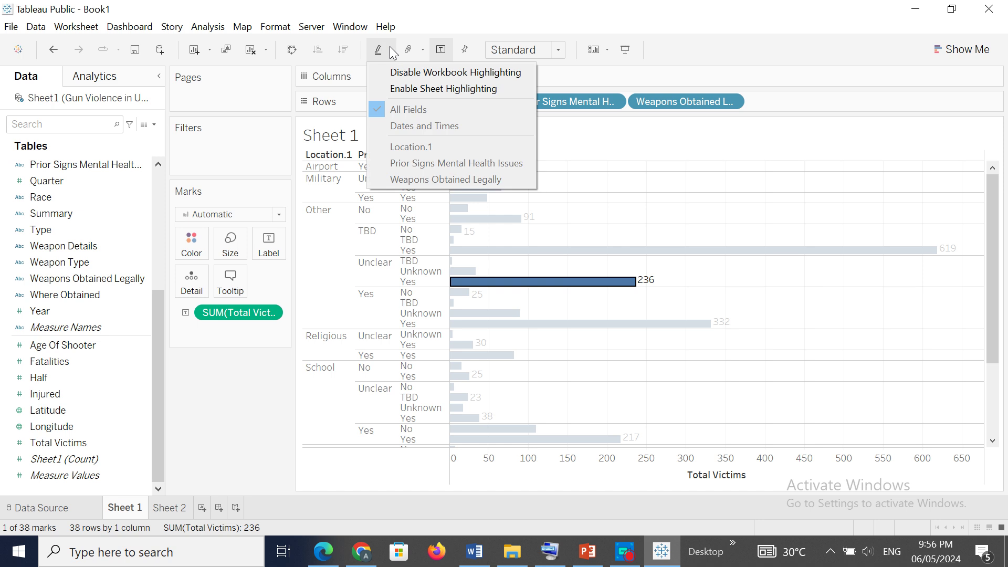
{"action": "left_click", "coordinate": [400, 90]}
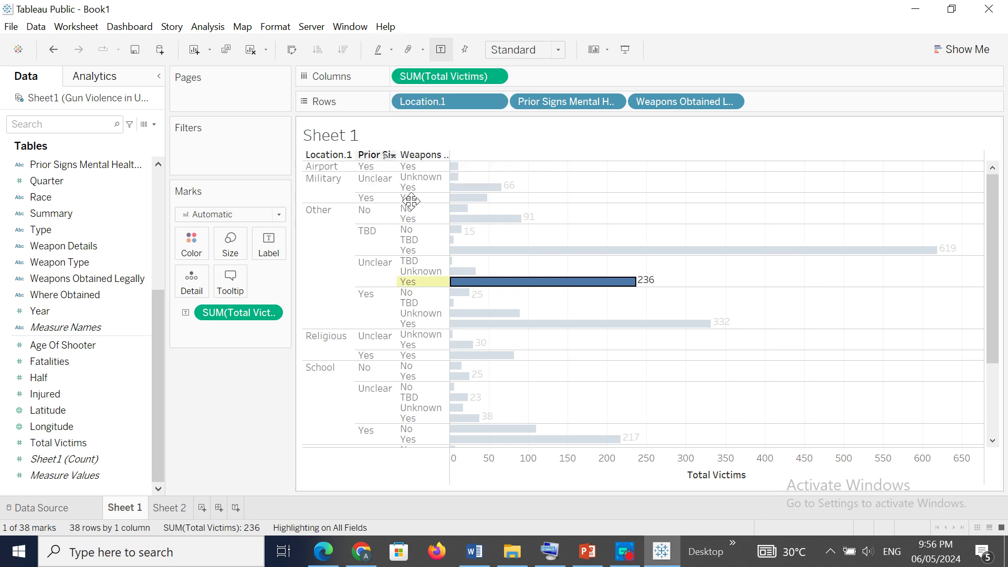
{"action": "left_click", "coordinate": [493, 288]}
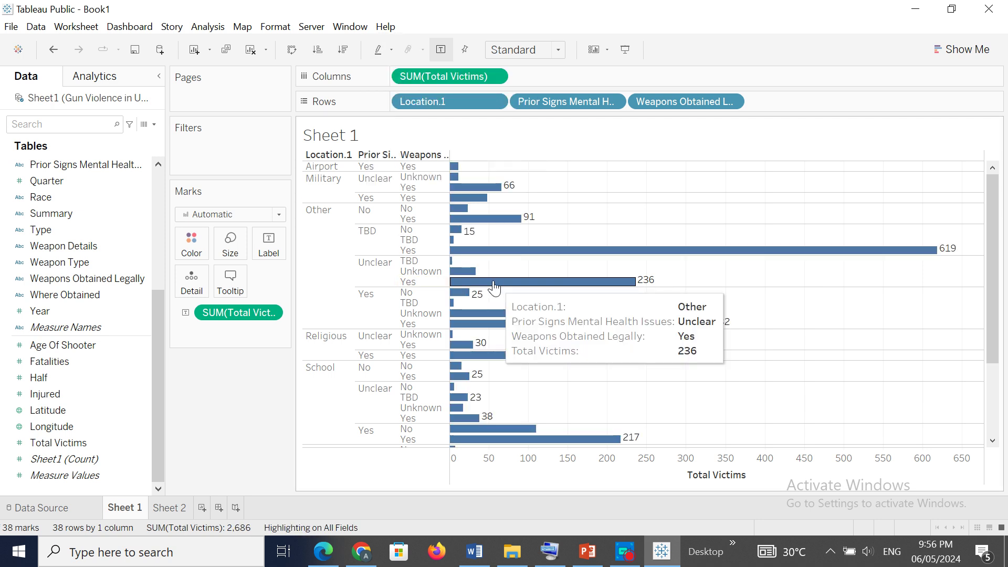
Turn the All Fields highlighting option off and on again, and check the sheet's highlighting setting
{"action": "left_click", "coordinate": [389, 51]}
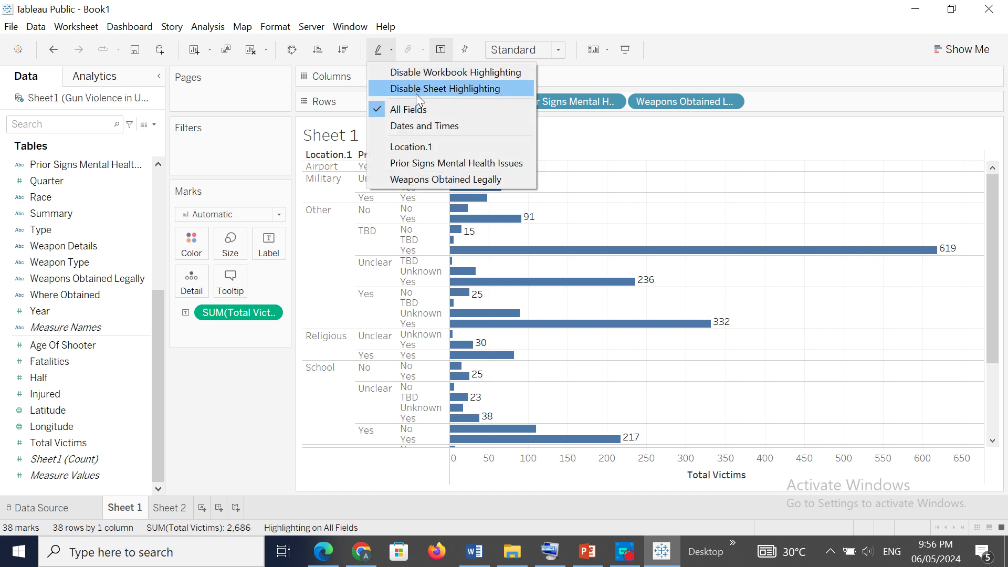
{"action": "left_click", "coordinate": [404, 109]}
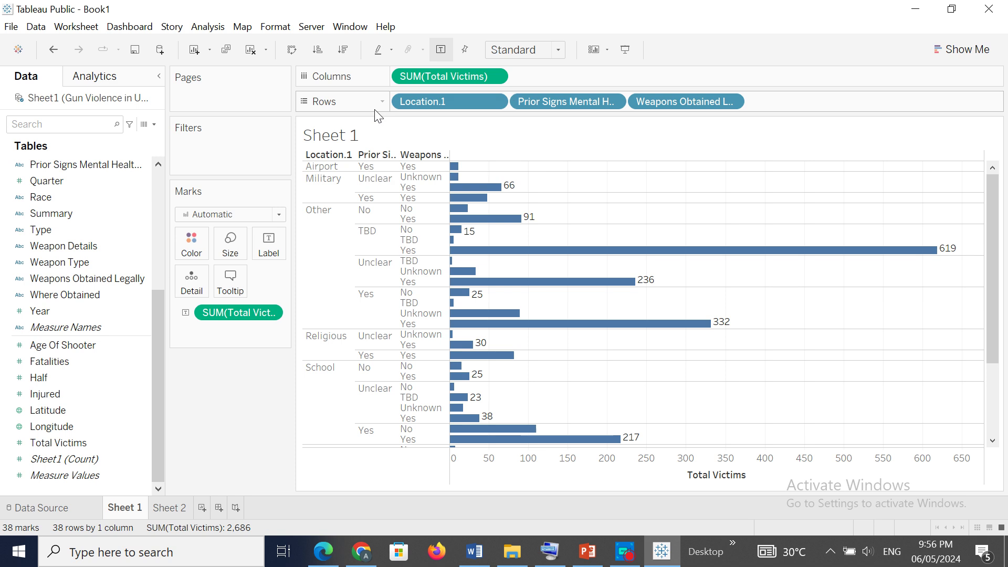
{"action": "left_click", "coordinate": [390, 51]}
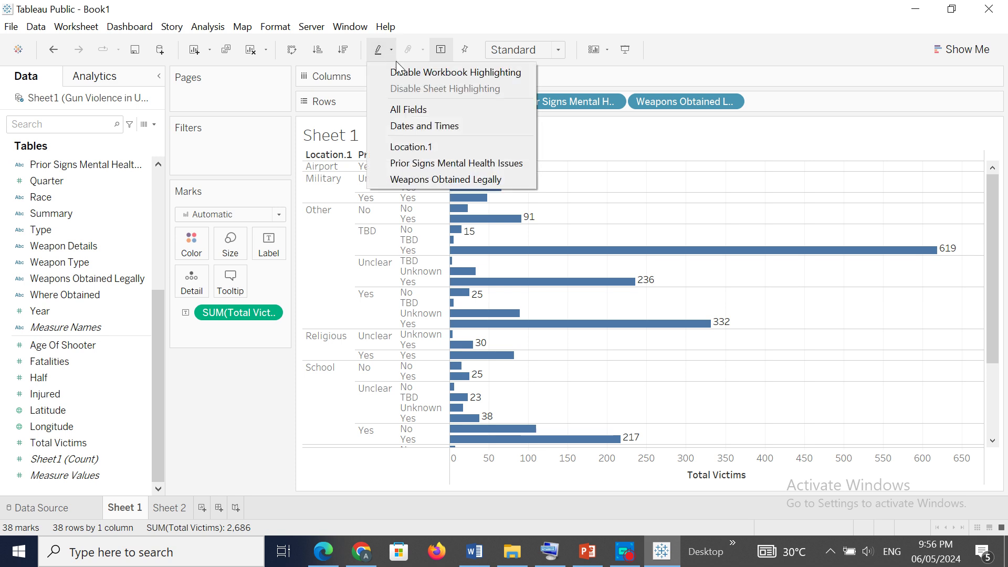
{"action": "left_click", "coordinate": [397, 111]}
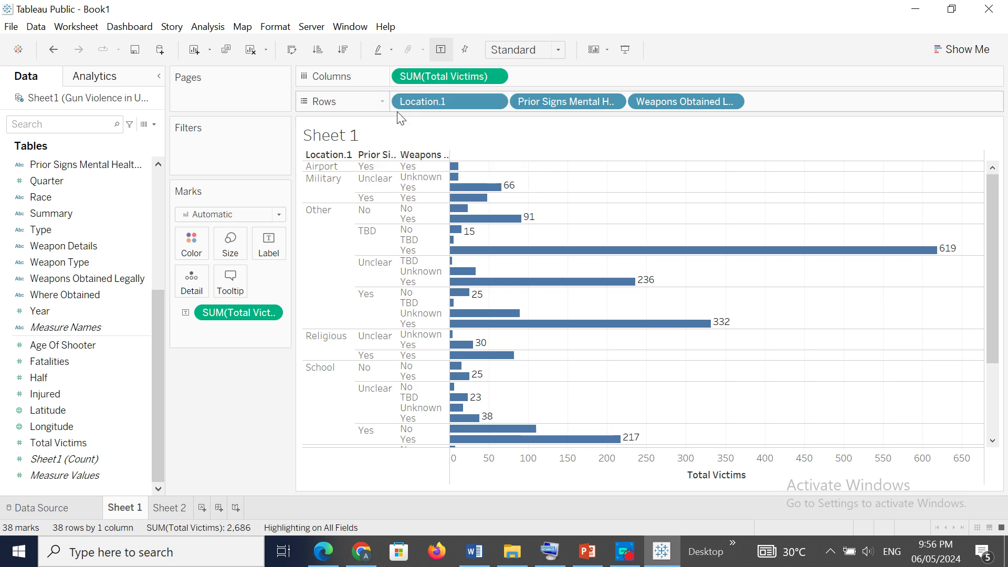
{"action": "left_click", "coordinate": [393, 51]}
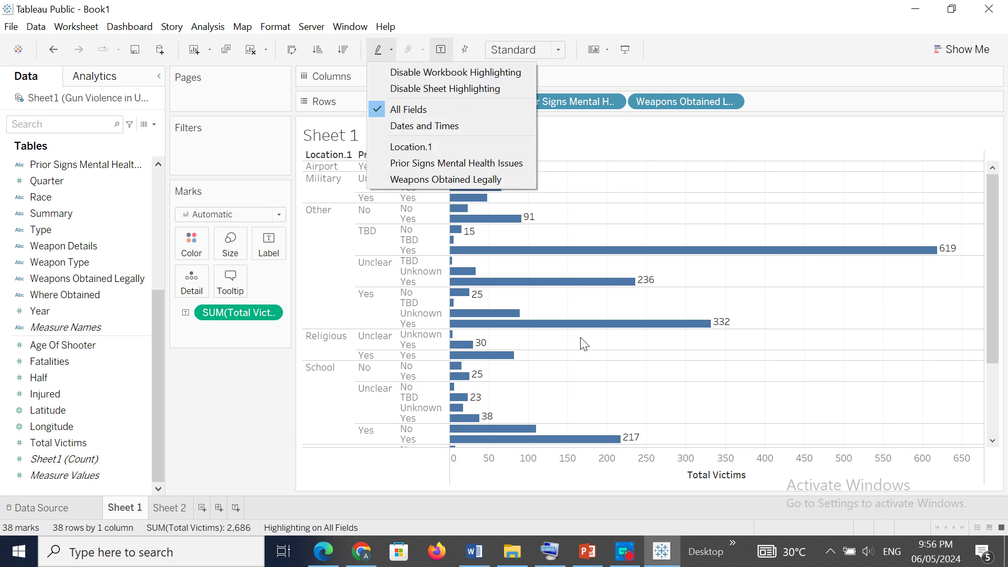
Switch to Sheet 2 and widen the stacked bar chart's columns to fit the full location names
{"action": "left_click", "coordinate": [169, 507]}
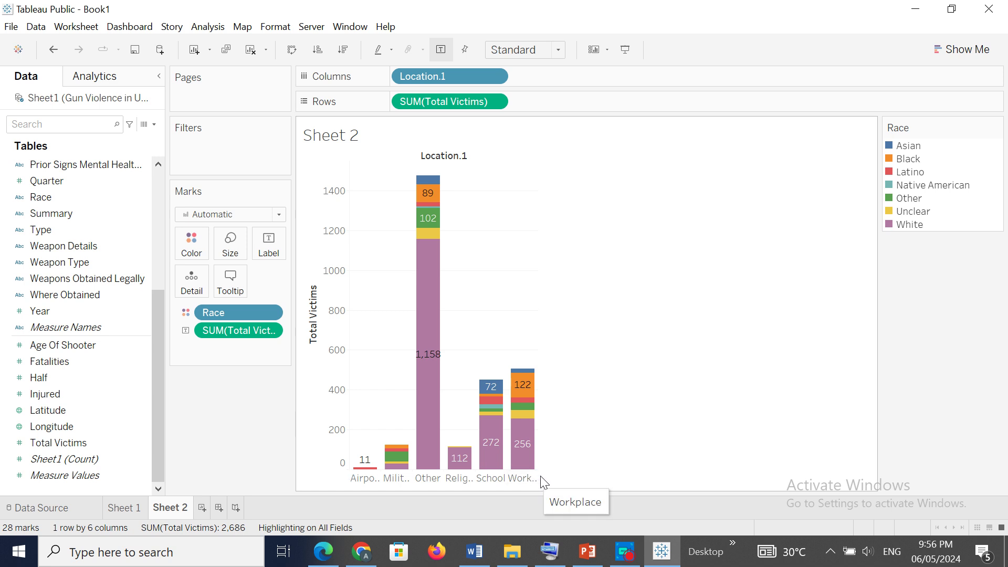
{"action": "left_click_drag", "start_coordinate": [537, 478], "coordinate": [568, 476]}
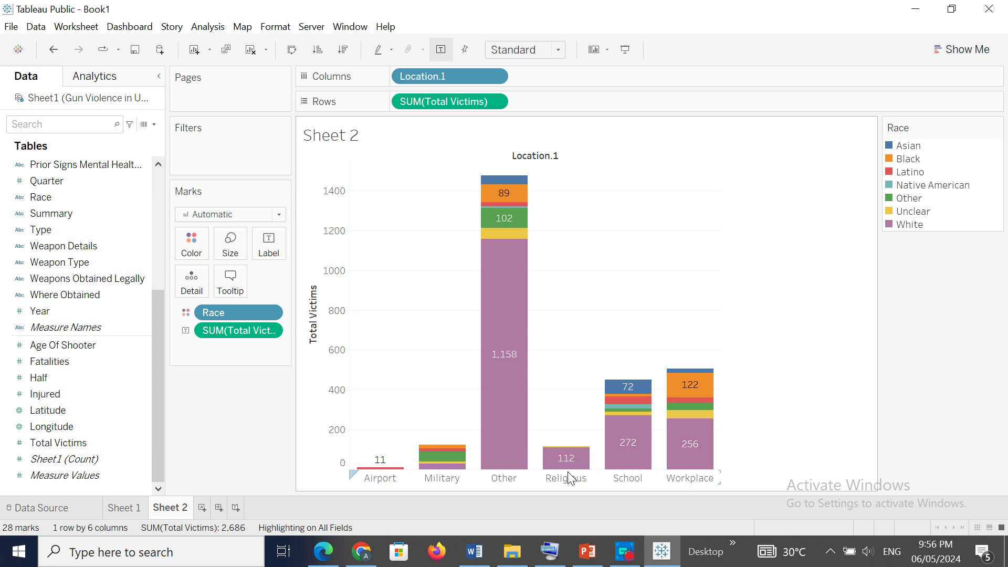
{"action": "left_click", "coordinate": [58, 299]}
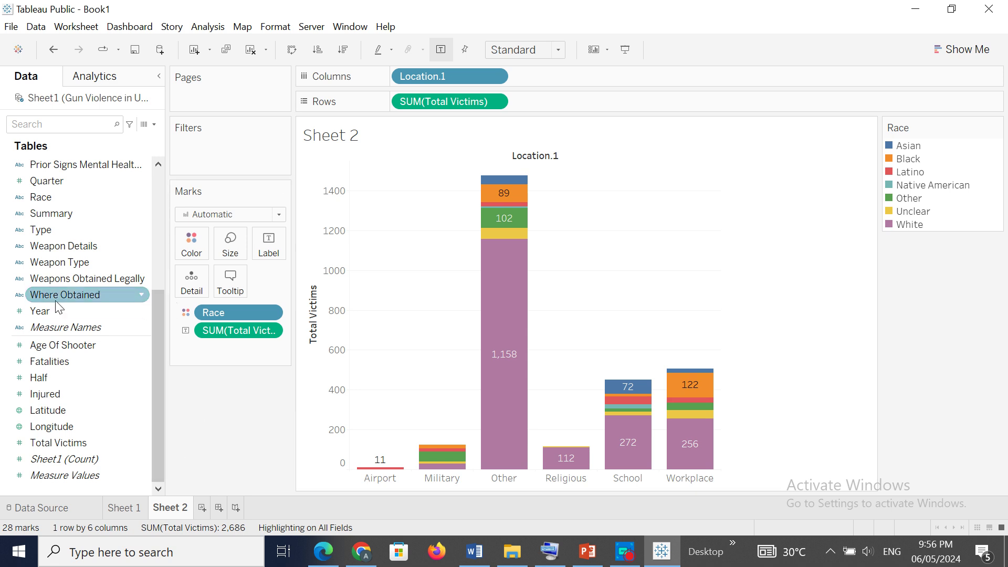
{"action": "left_click_drag", "start_coordinate": [56, 302], "coordinate": [226, 459]}
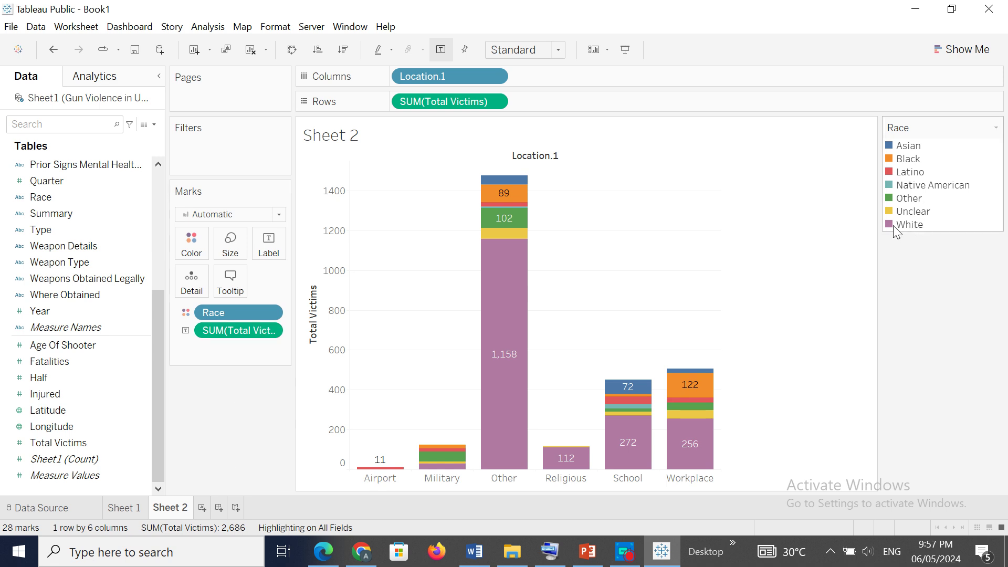
Highlight the White segment and the Black segment of the Other bar in turn, clearing the selection after each
{"action": "left_click", "coordinate": [498, 283]}
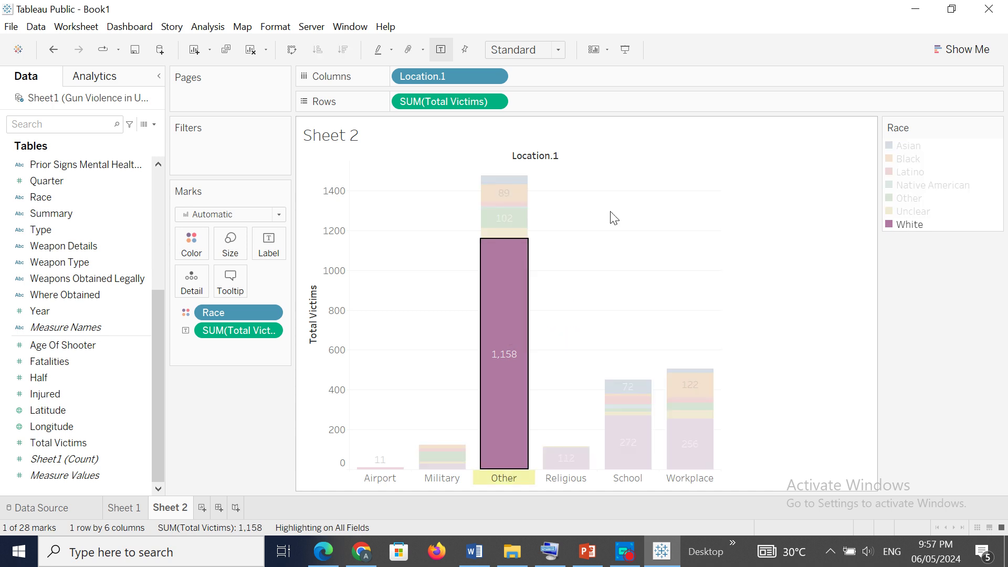
{"action": "left_click", "coordinate": [504, 293]}
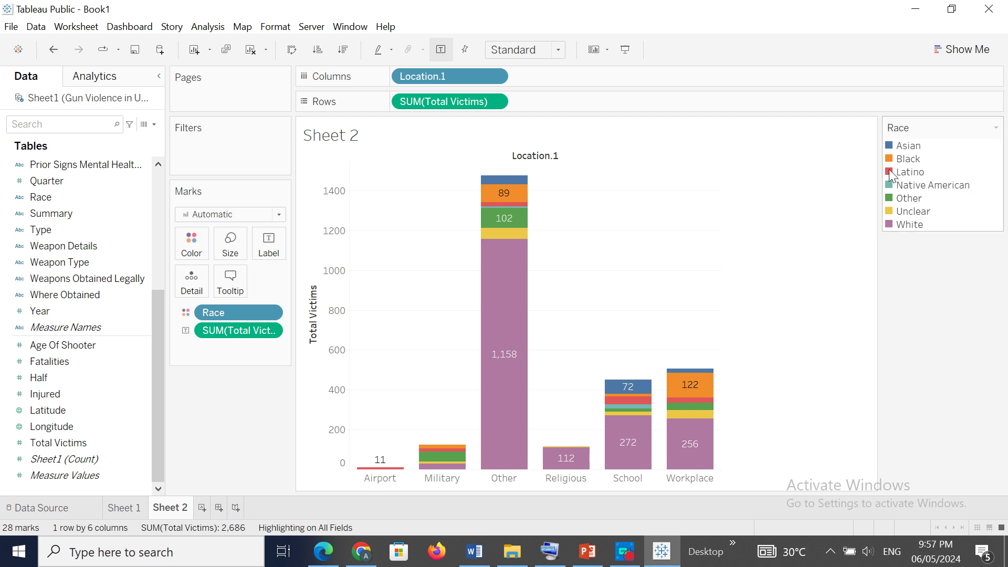
{"action": "left_click", "coordinate": [509, 192]}
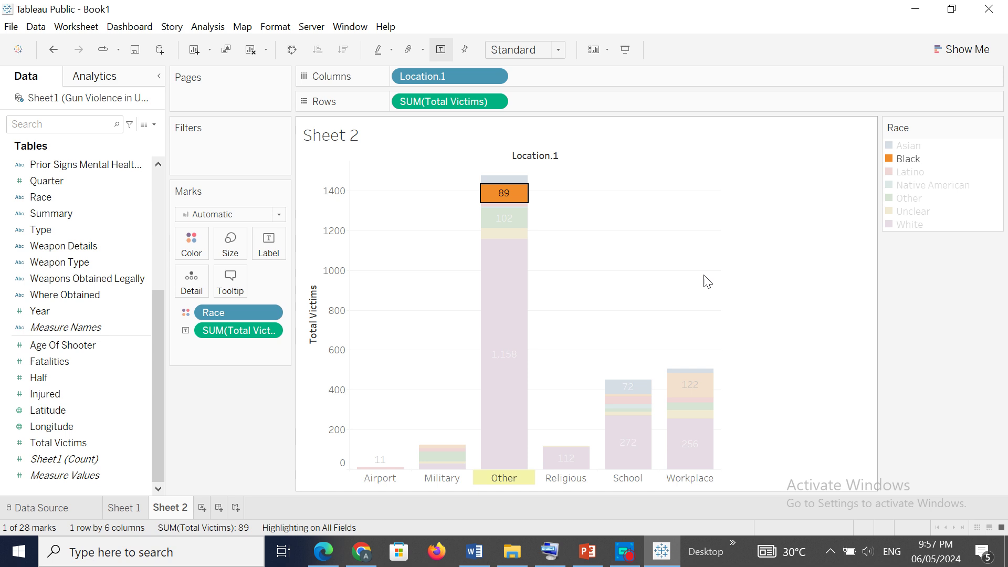
{"action": "left_click", "coordinate": [513, 194]}
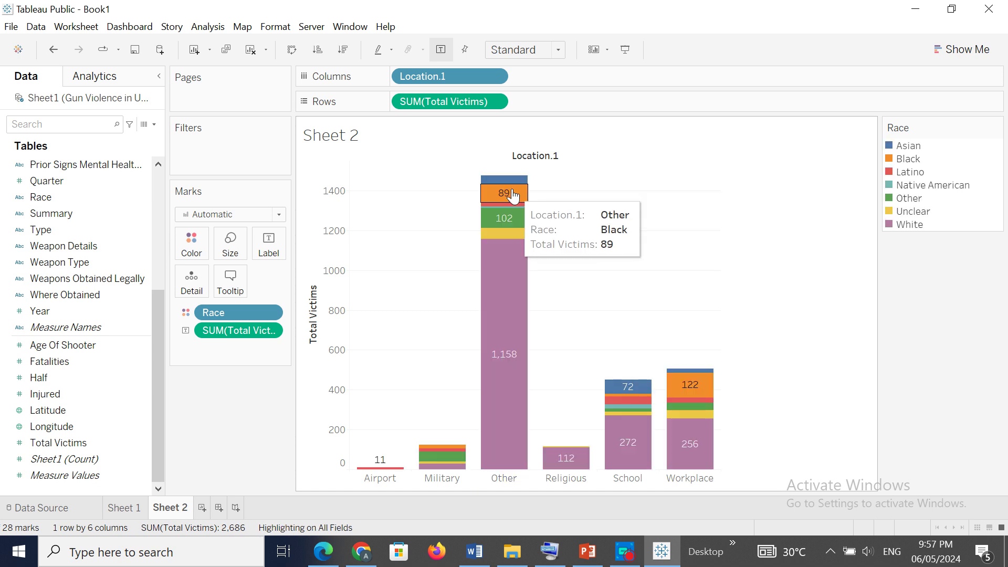
Restrict Sheet 2's highlighting to the Race field only, leaving out Location.1
{"action": "left_click", "coordinate": [392, 54]}
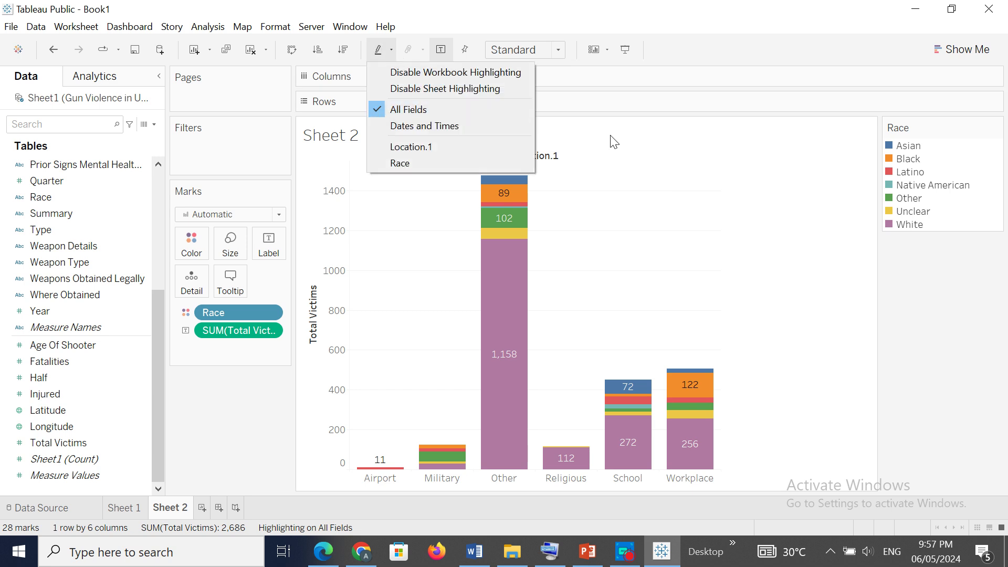
{"action": "left_click", "coordinate": [403, 147]}
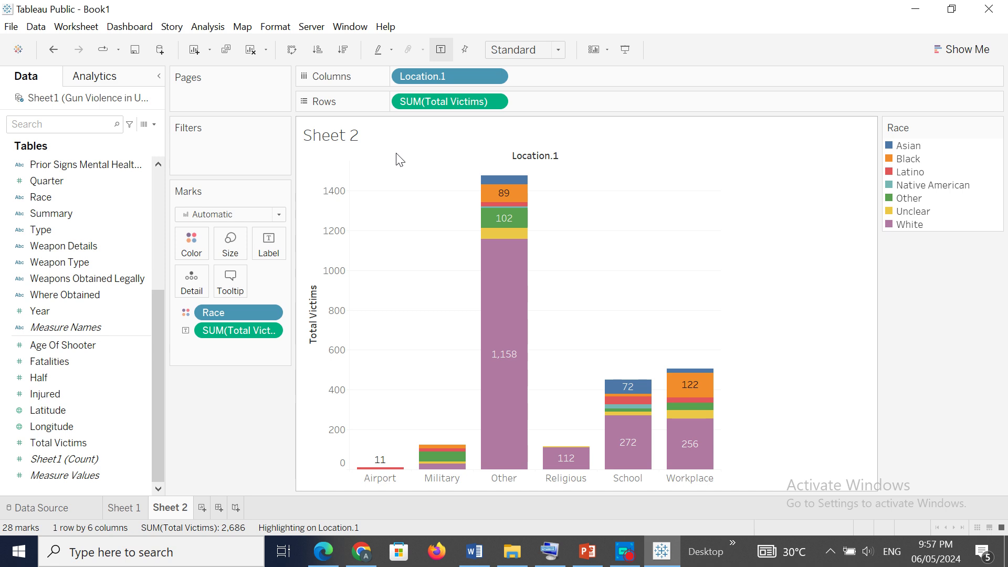
{"action": "left_click", "coordinate": [392, 50]}
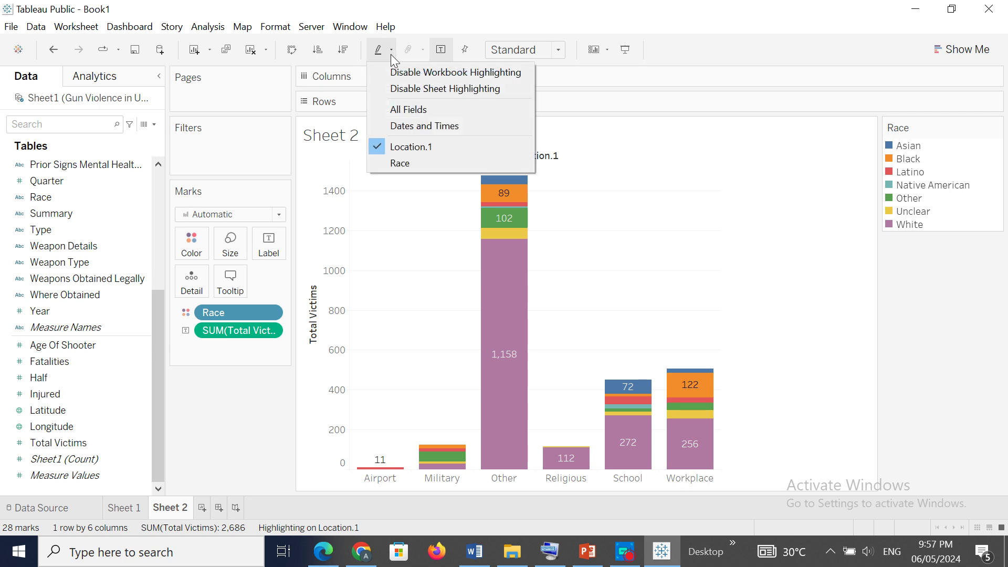
{"action": "left_click", "coordinate": [399, 163]}
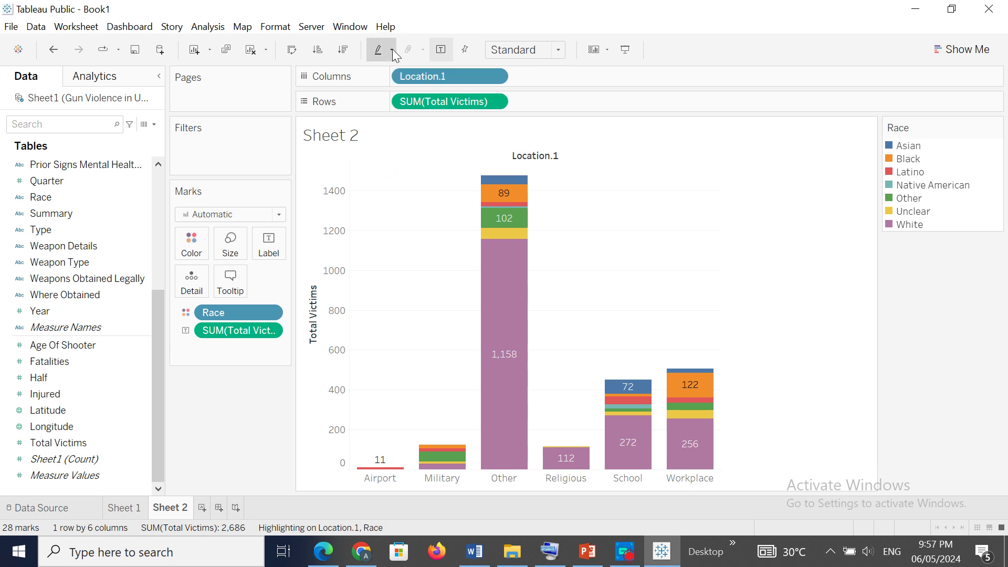
{"action": "left_click", "coordinate": [391, 49]}
{"action": "left_click", "coordinate": [384, 146]}
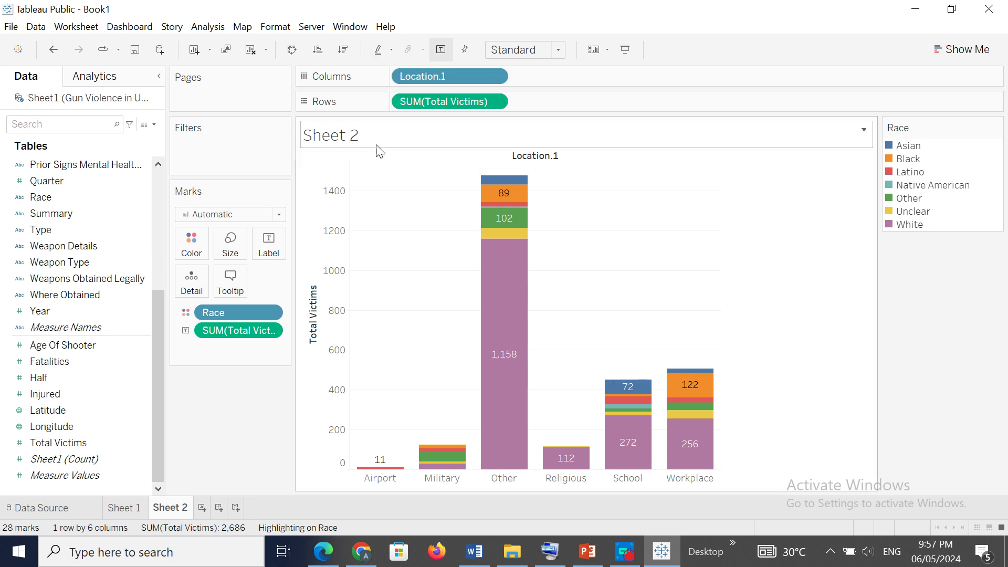
Highlight White and then Black across all locations through the matching segments of the Other bar
{"action": "left_click", "coordinate": [508, 310]}
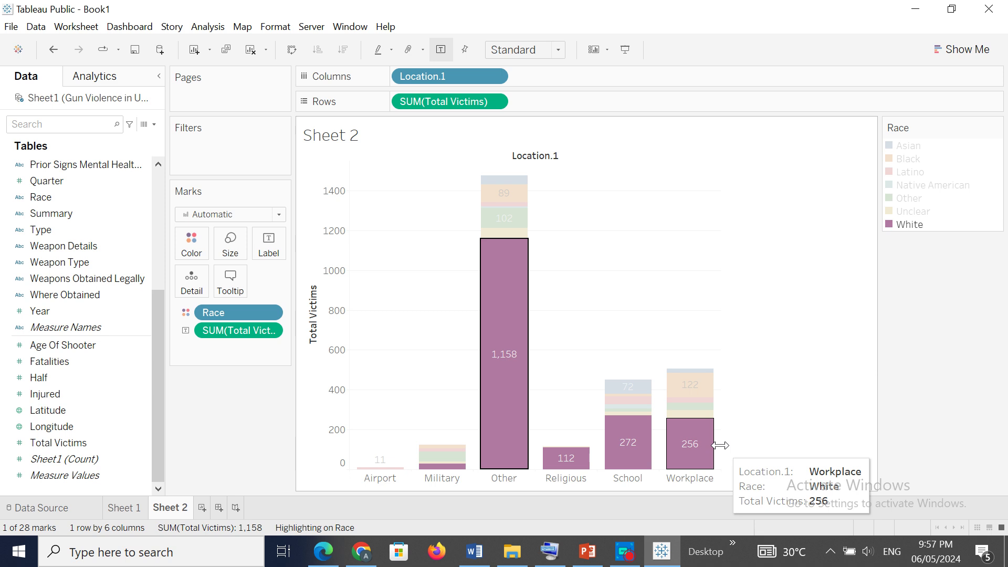
{"action": "left_click", "coordinate": [501, 310]}
{"action": "left_click", "coordinate": [502, 194]}
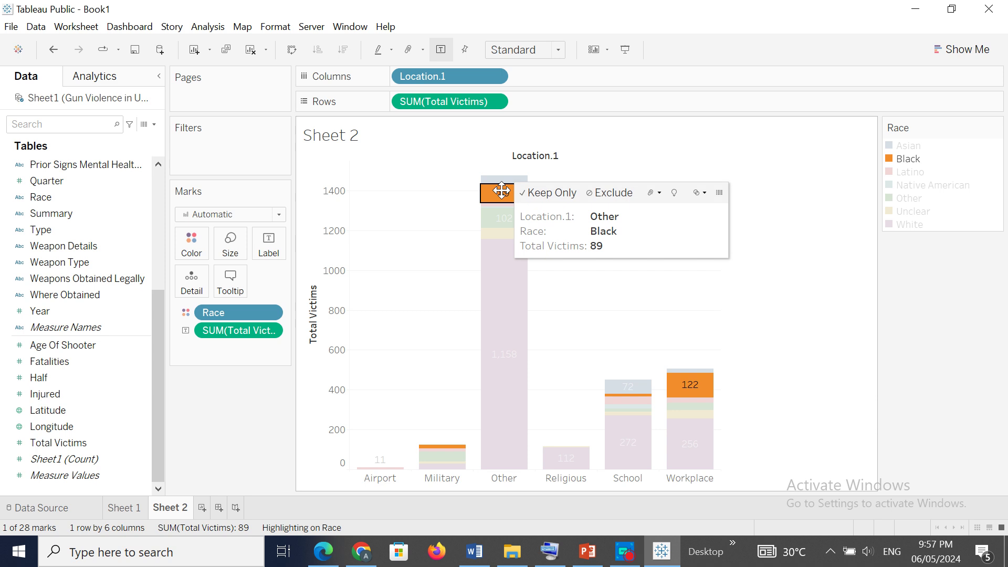
{"action": "mouse_move", "coordinate": [720, 399]}
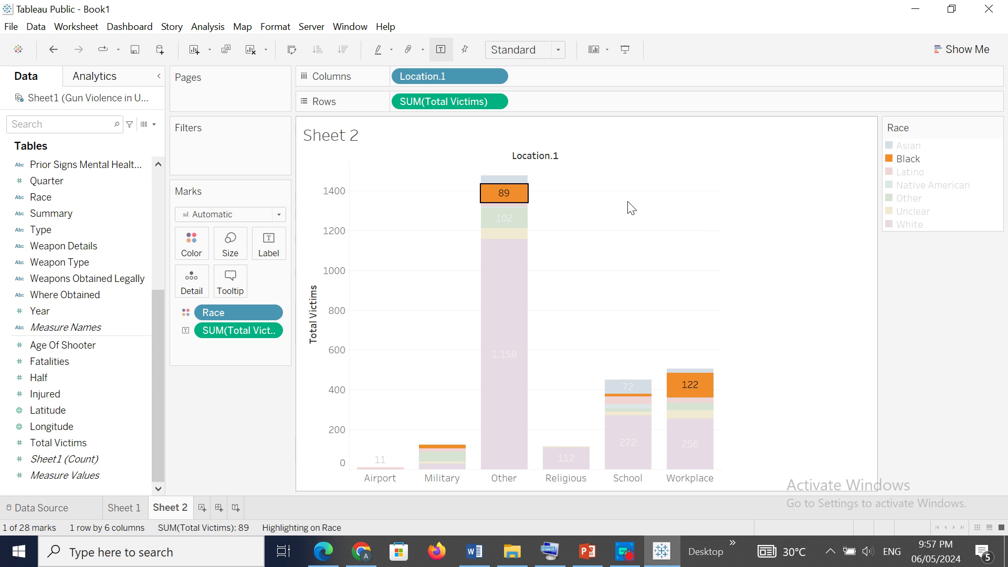
Check Sheet 2's highlighting setting and clear the selection in the chart
{"action": "left_click", "coordinate": [392, 50]}
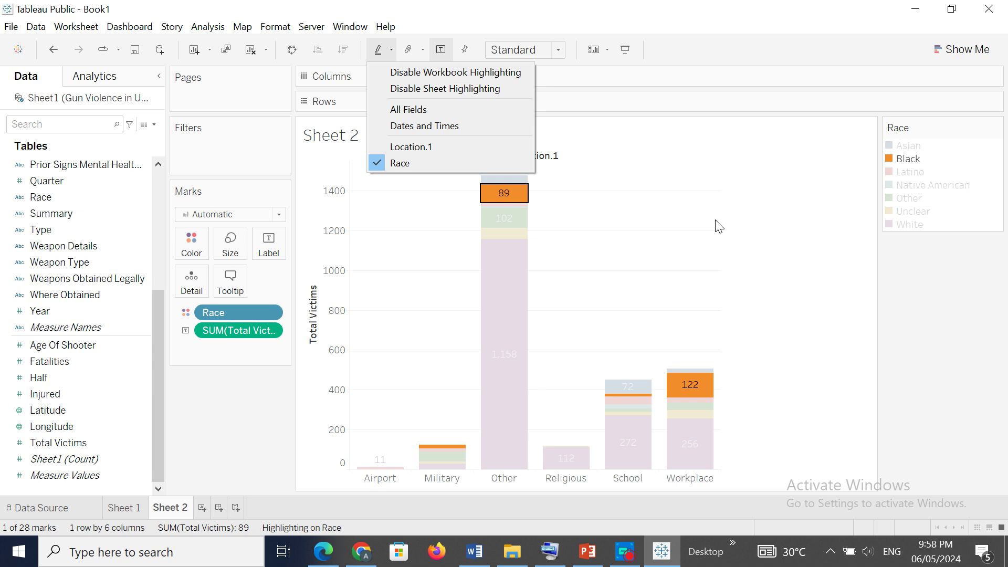
{"action": "left_click", "coordinate": [779, 288]}
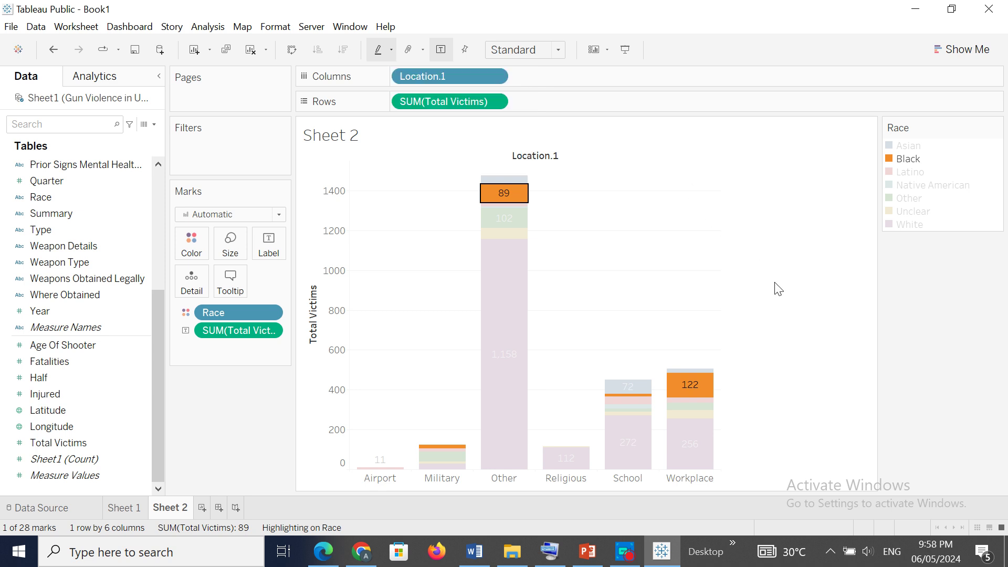
{"action": "left_click", "coordinate": [632, 561]}
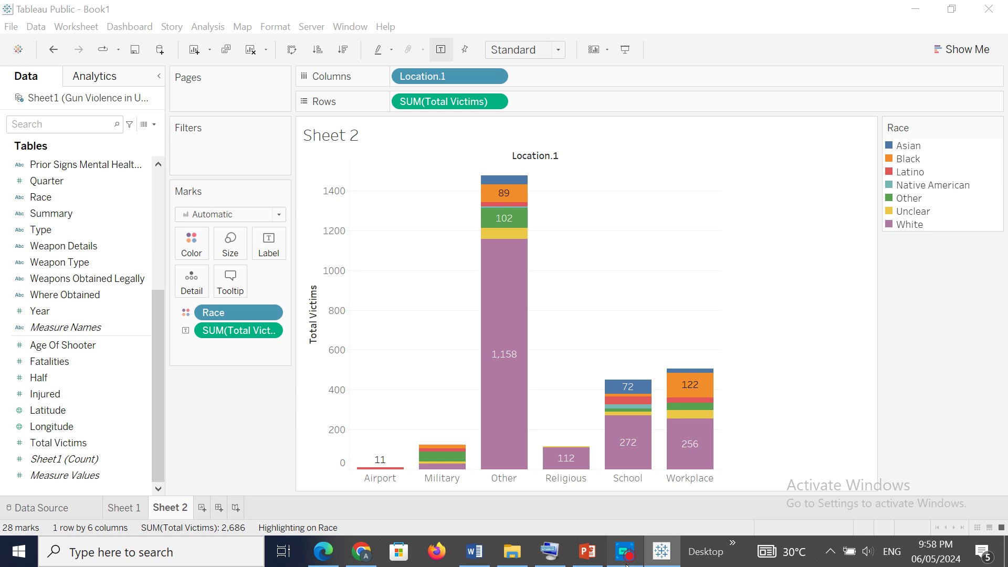